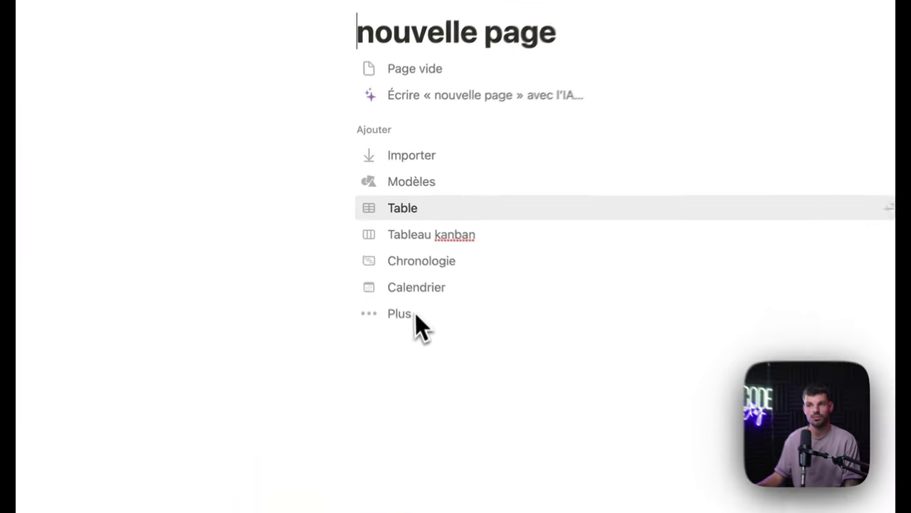
# Turn the empty page "nouvelle page" into a Table backed by a new database.
pyautogui.click(391, 317)
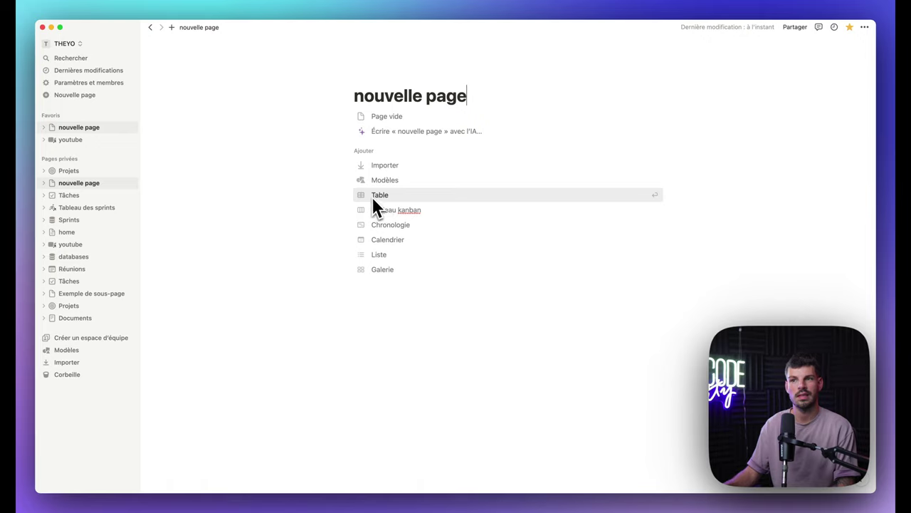
pyautogui.click(401, 197)
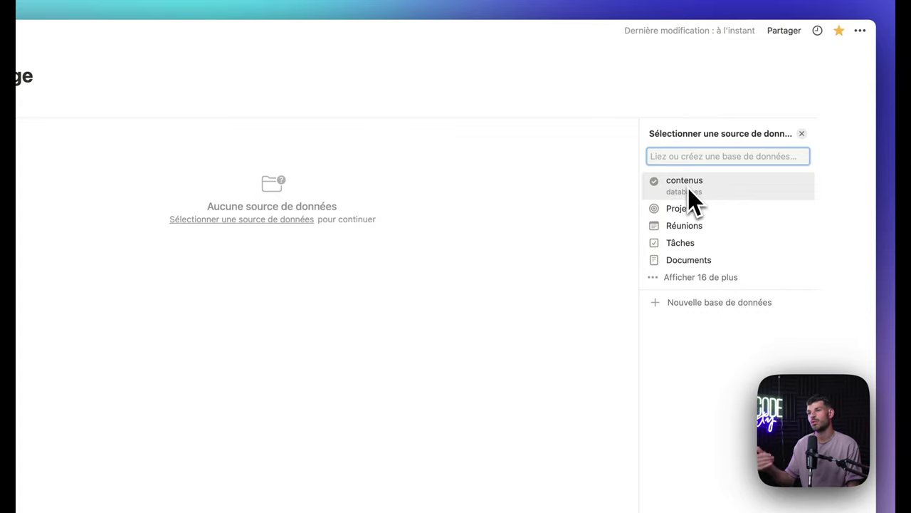
pyautogui.click(721, 304)
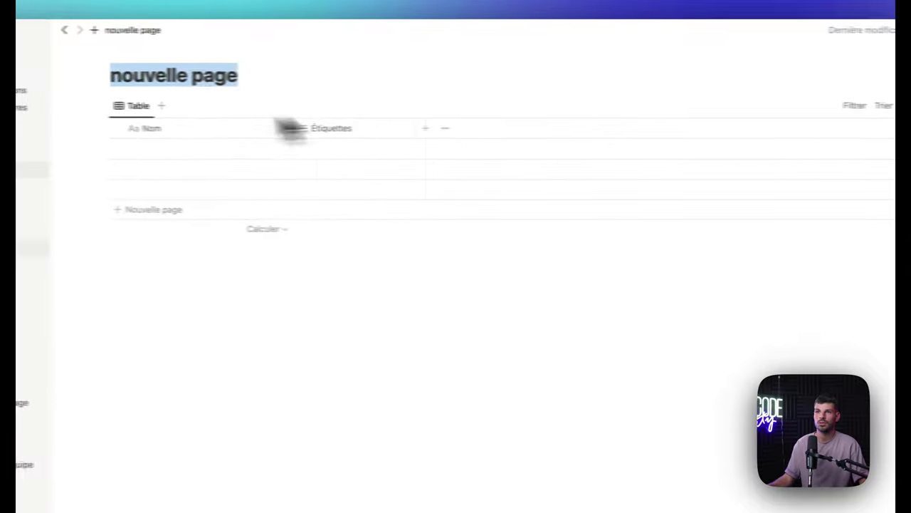
# Add a new view to the database, previewing Kanban, Chronologie, Calendrier and Liste before setting its layout to Galerie.
pyautogui.click(211, 114)
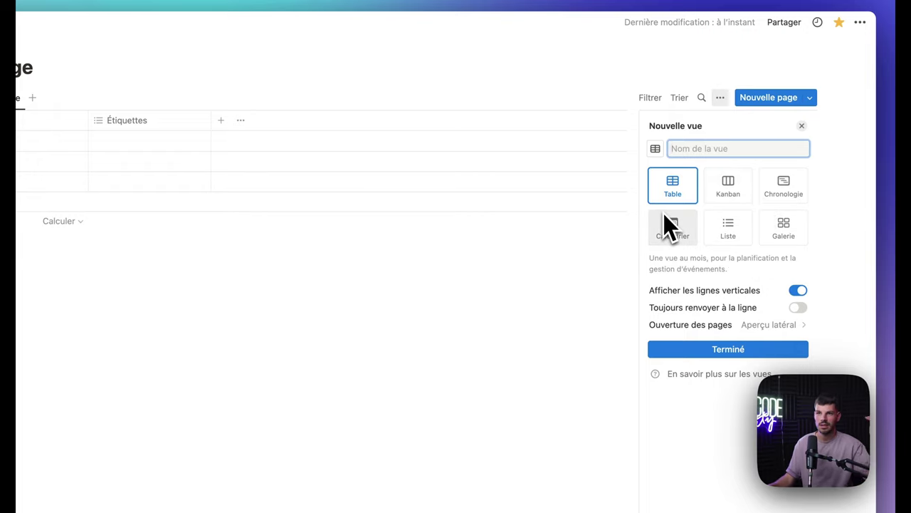
pyautogui.click(720, 198)
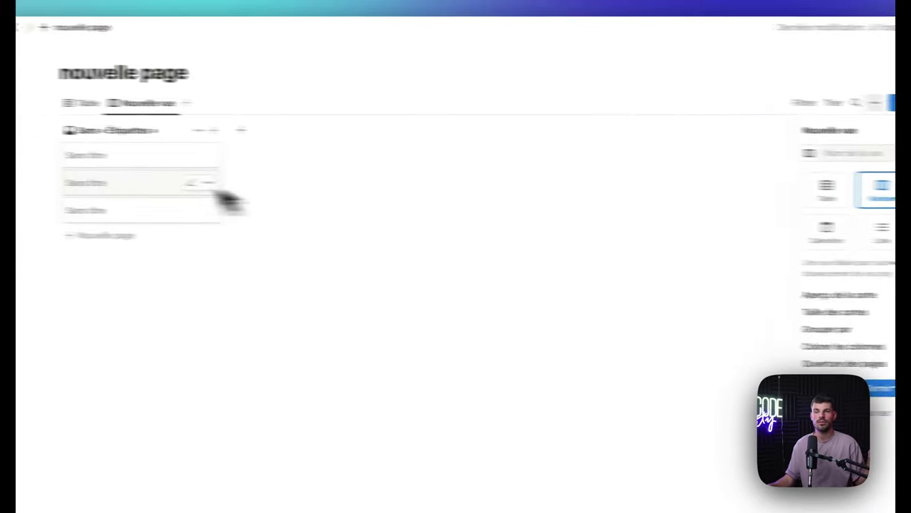
pyautogui.click(134, 128)
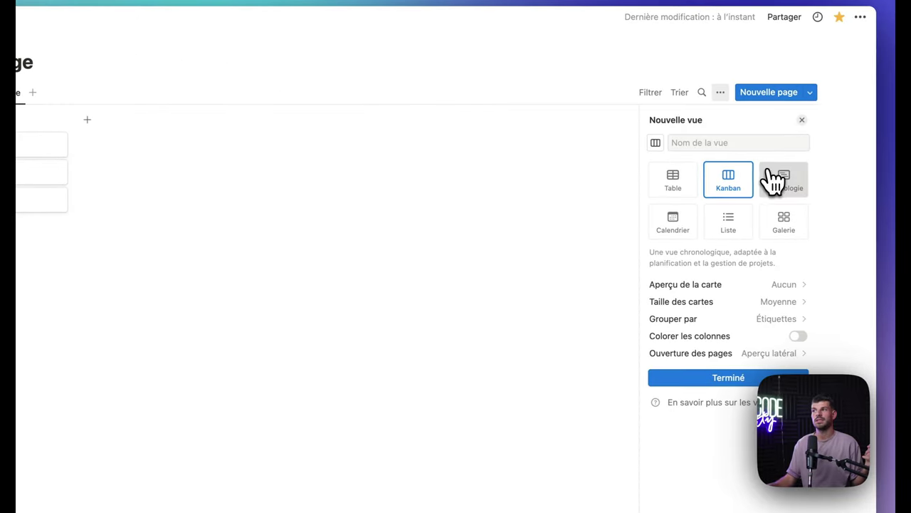
pyautogui.click(779, 184)
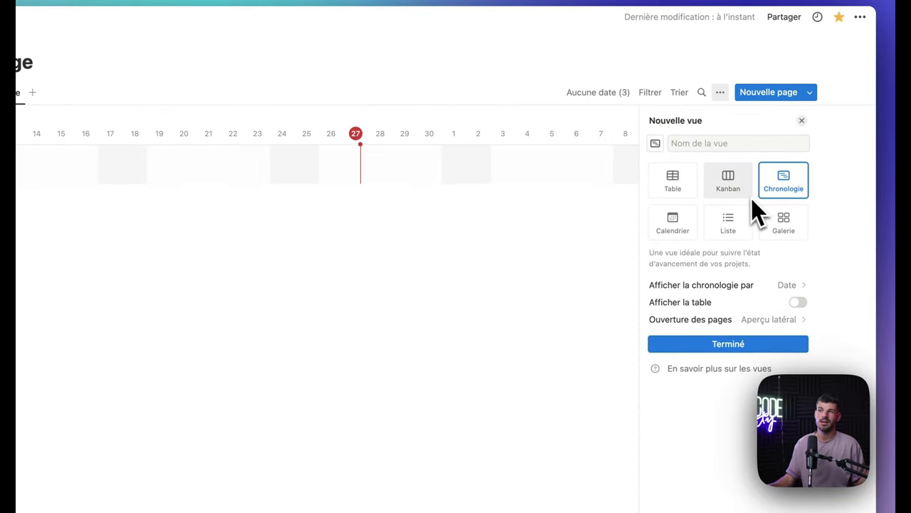
pyautogui.click(674, 228)
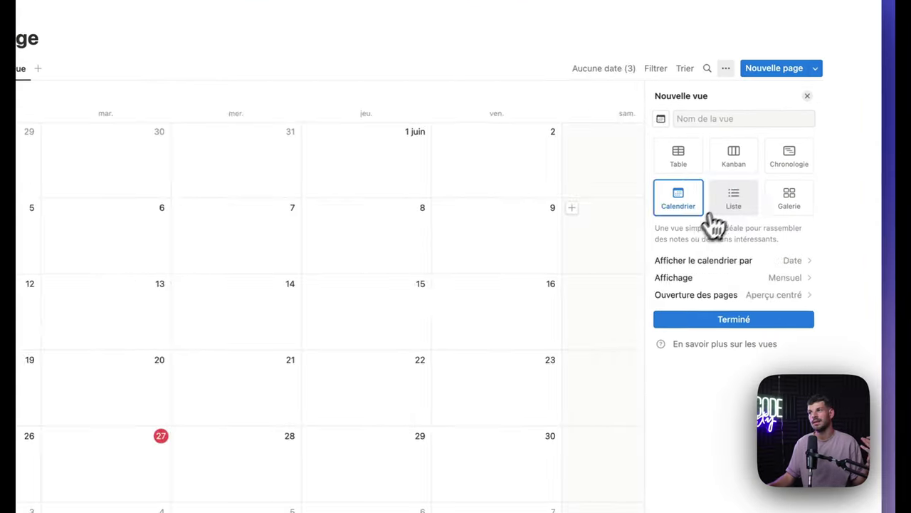
pyautogui.click(718, 202)
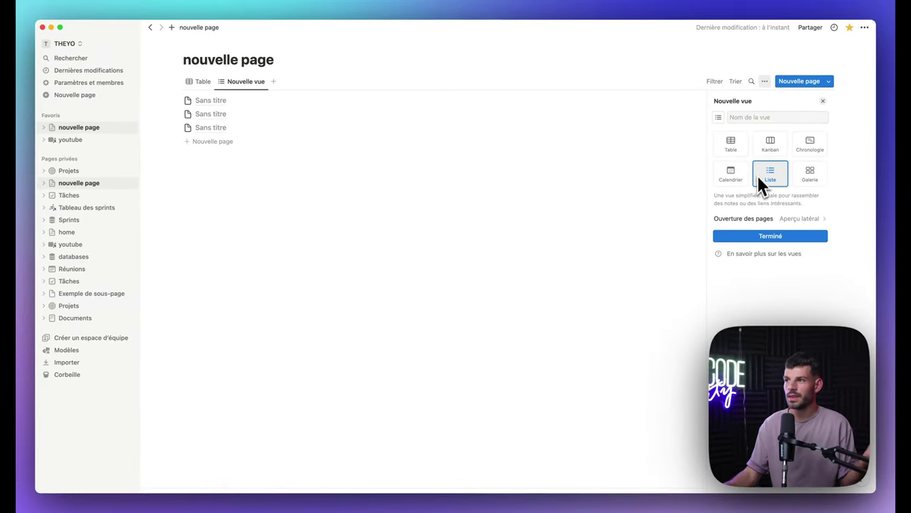
pyautogui.click(809, 186)
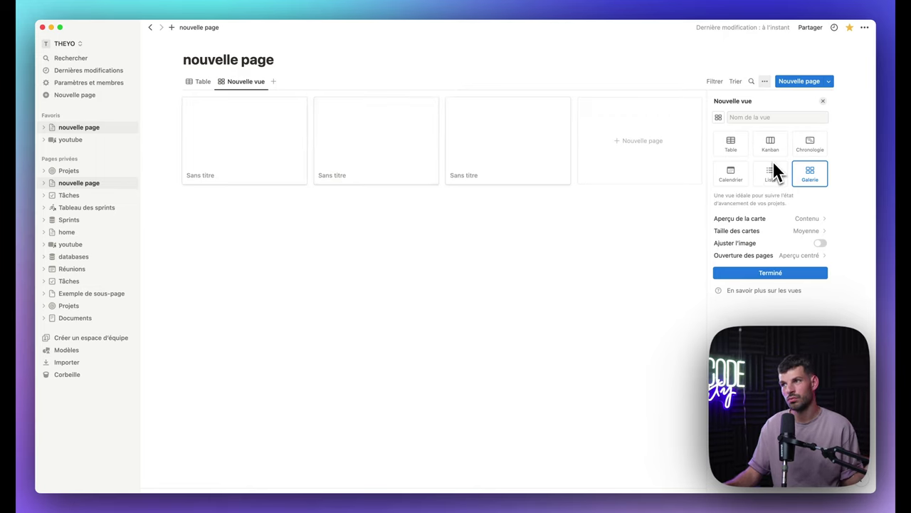
# Give the new gallery view the app-badge icon and name it Notifications.
pyautogui.click(719, 117)
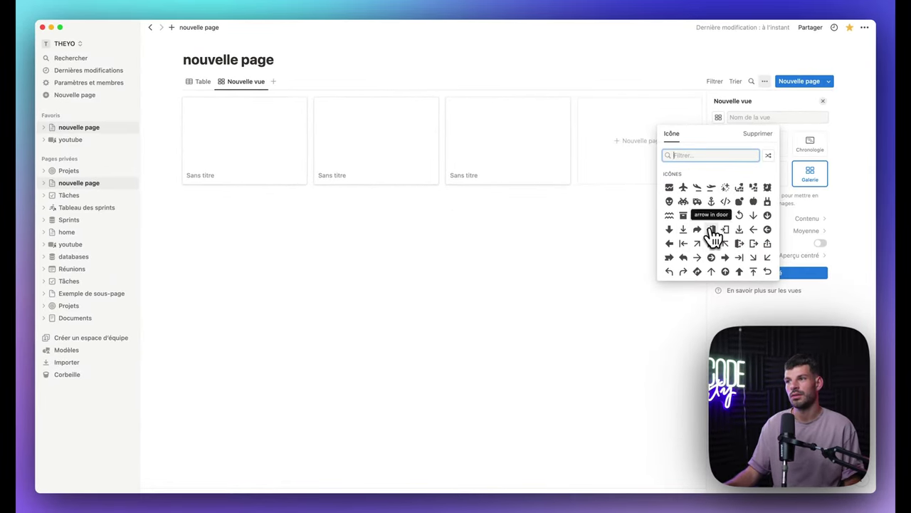
pyautogui.click(739, 200)
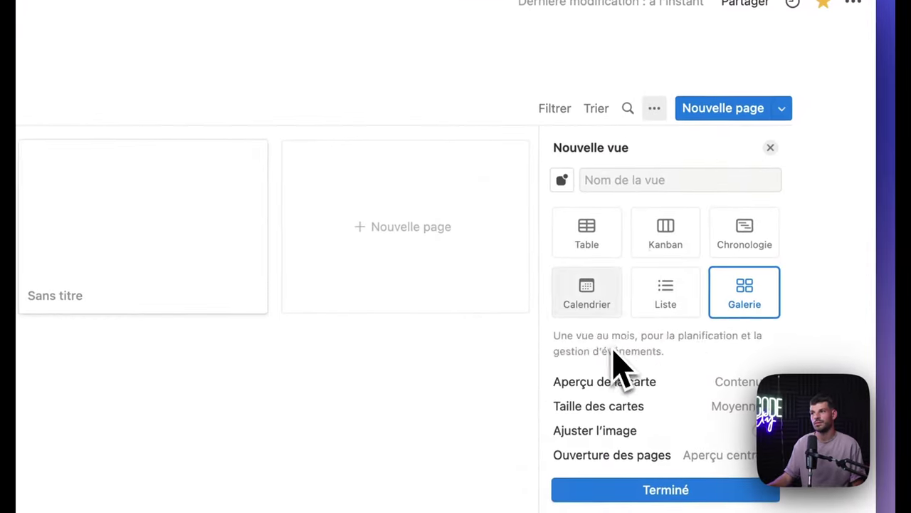
pyautogui.click(687, 176)
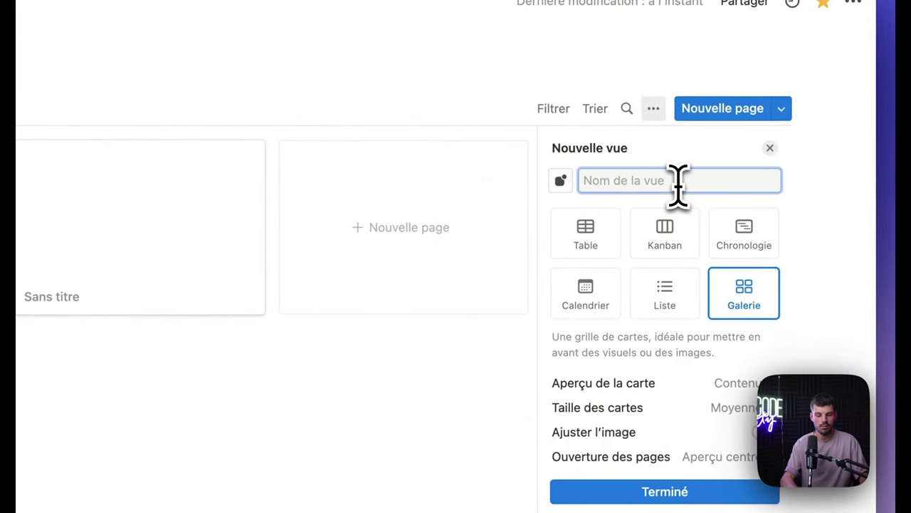
pyautogui.write('Notifications')
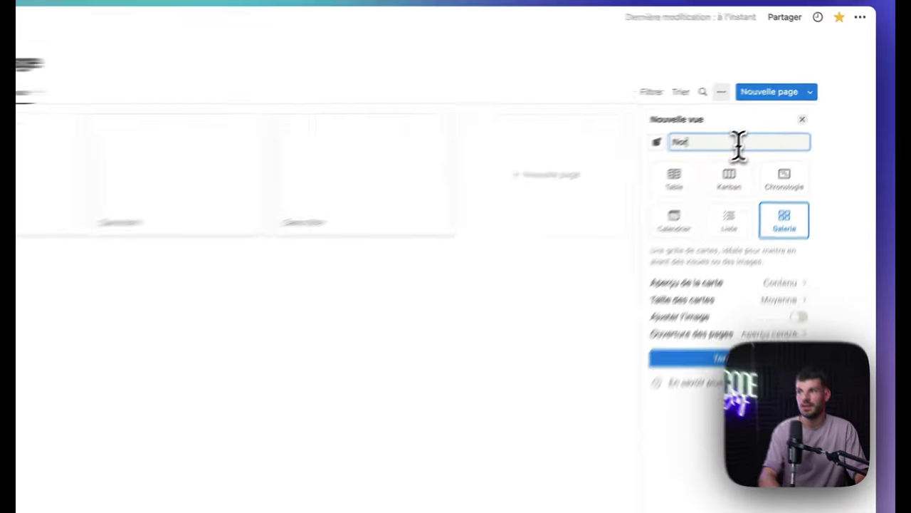
# Set the gallery view's card preview to Aucun and its card size to Grande.
pyautogui.click(741, 384)
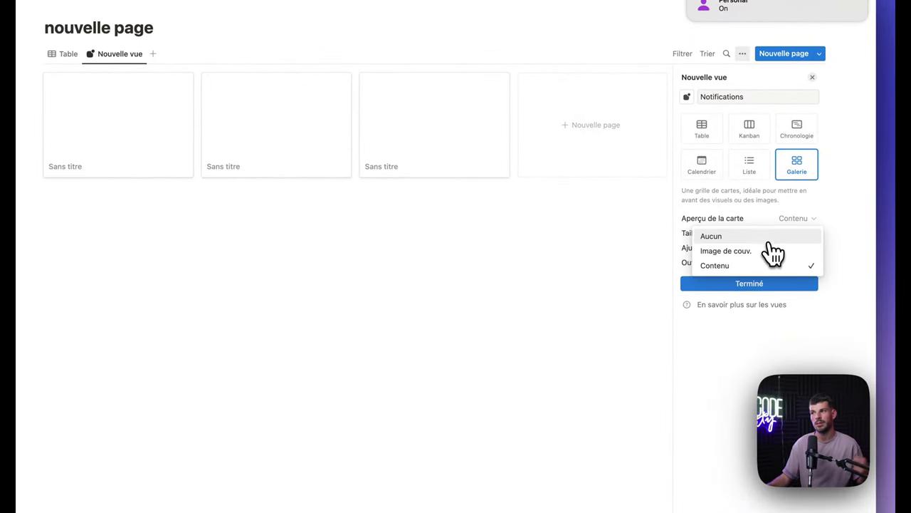
pyautogui.click(767, 238)
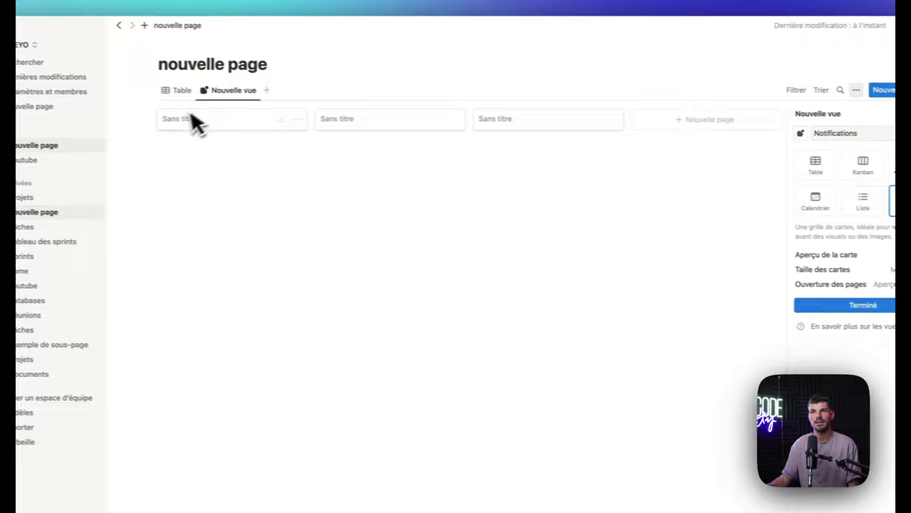
pyautogui.click(899, 269)
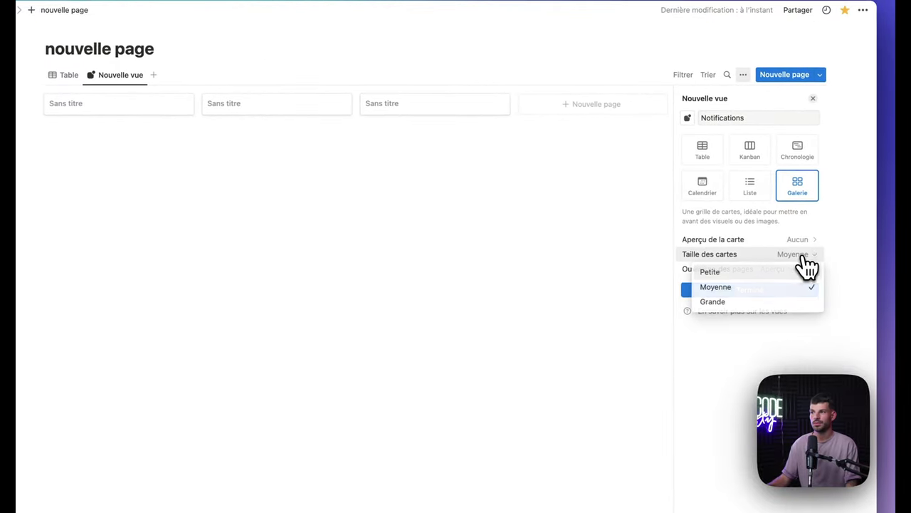
pyautogui.click(770, 272)
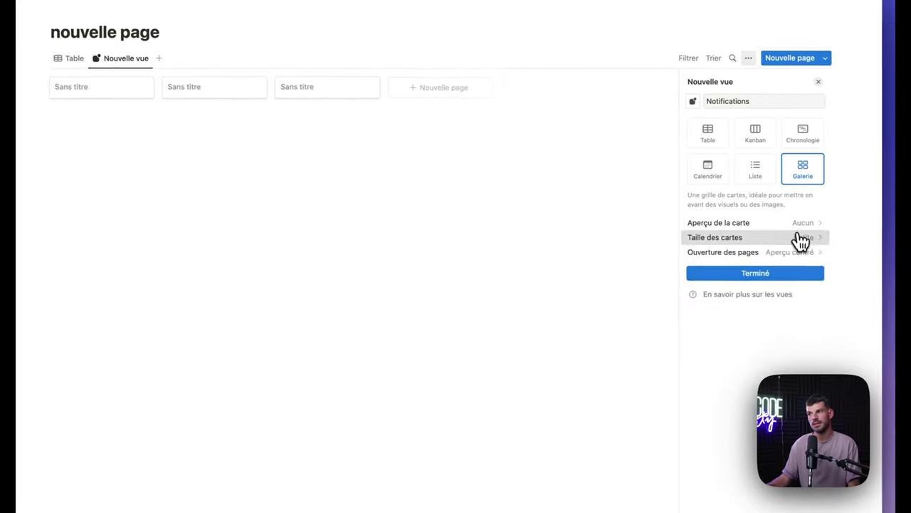
pyautogui.click(855, 257)
pyautogui.click(815, 307)
# Make the gallery's pages open in Aperçu latéral and finish creating the view.
pyautogui.click(792, 251)
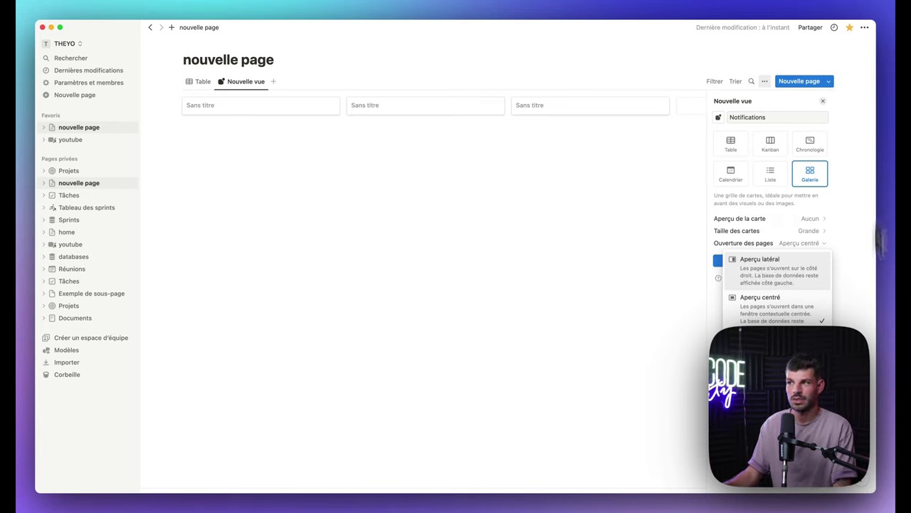
pyautogui.click(757, 285)
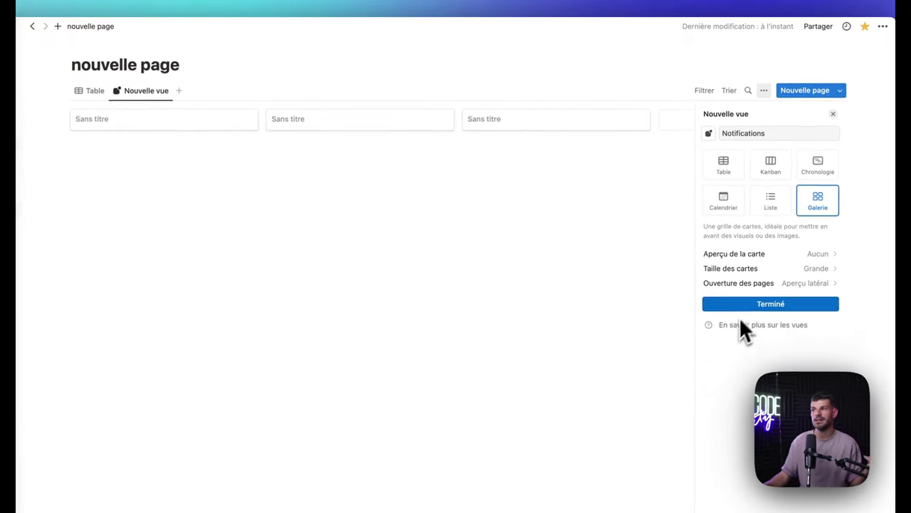
pyautogui.click(744, 306)
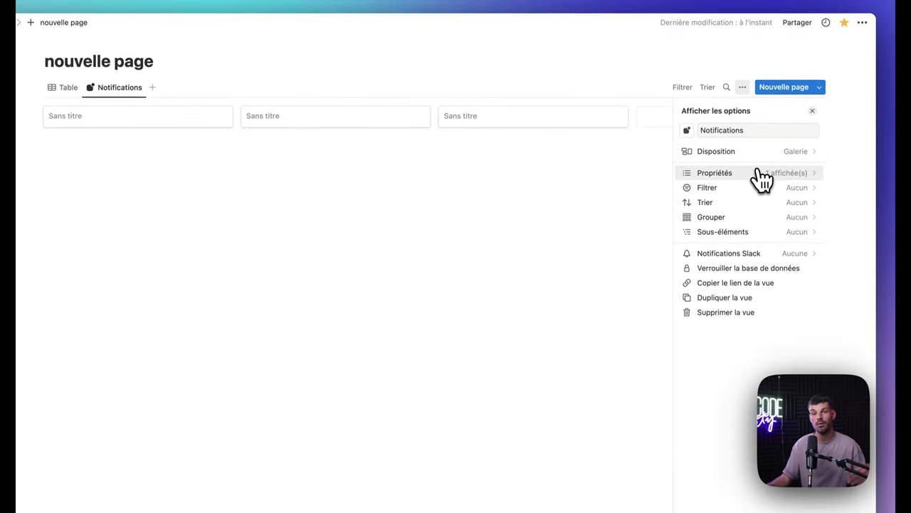
# Examine the filter, sort and sub-item options of the Notifications view without applying any.
pyautogui.click(754, 189)
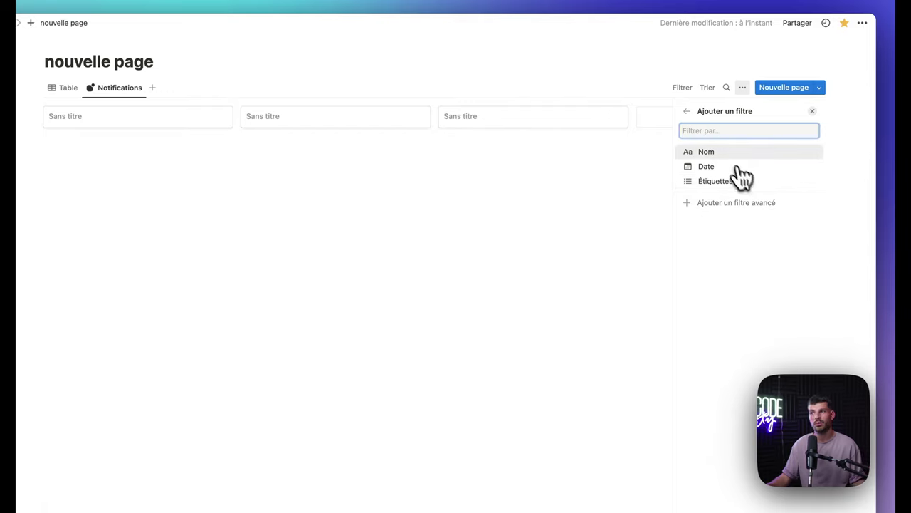
pyautogui.click(686, 112)
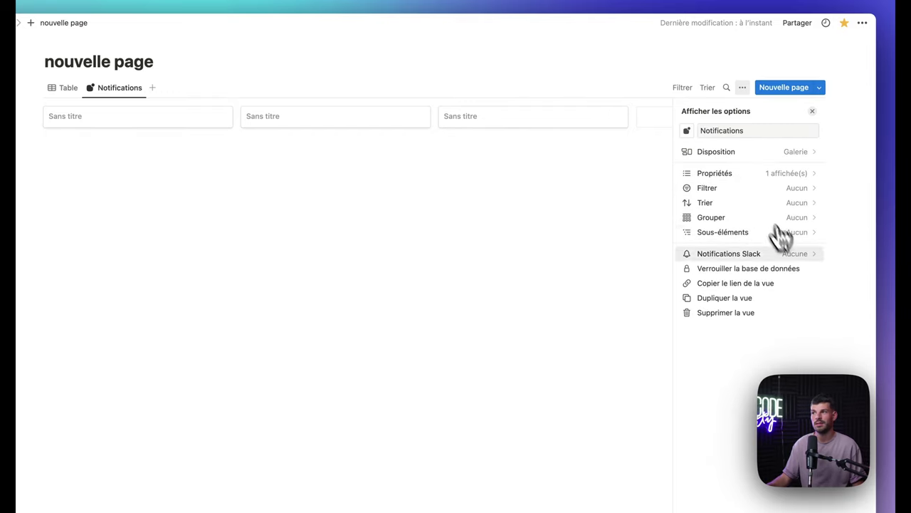
pyautogui.click(774, 204)
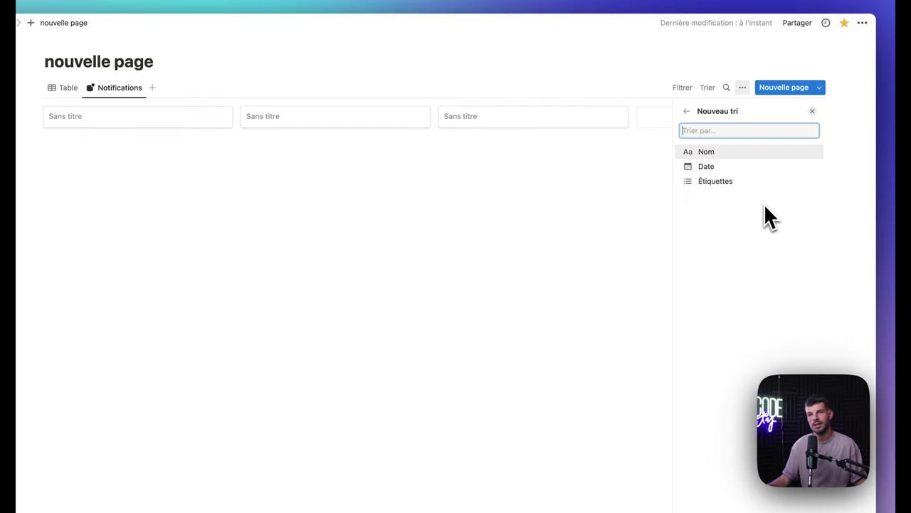
pyautogui.click(687, 112)
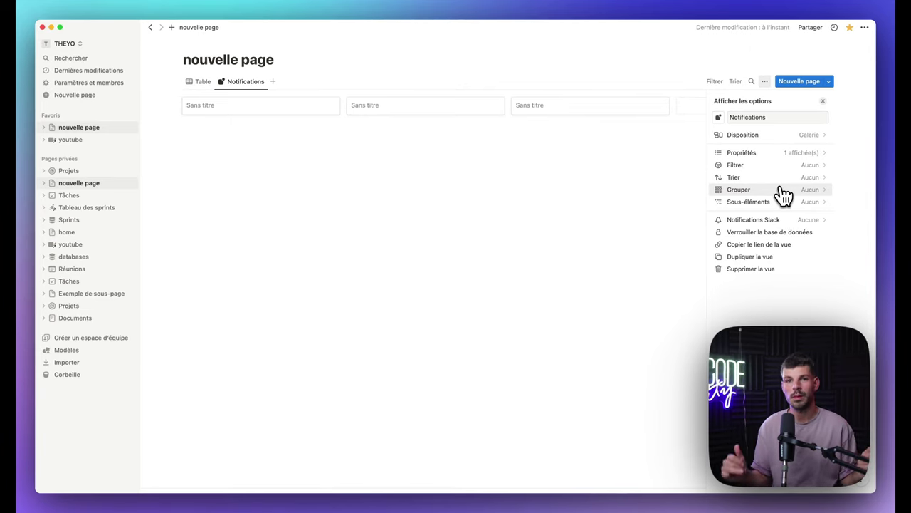
pyautogui.click(781, 202)
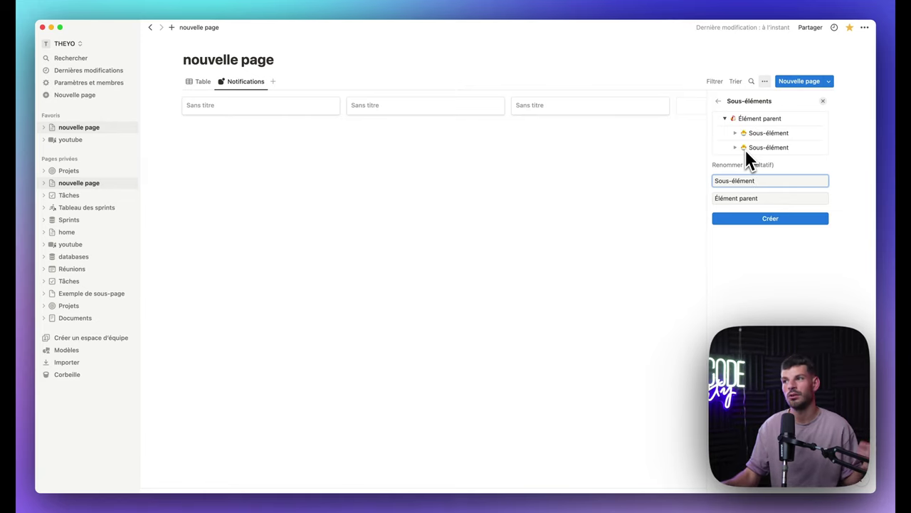
pyautogui.click(717, 101)
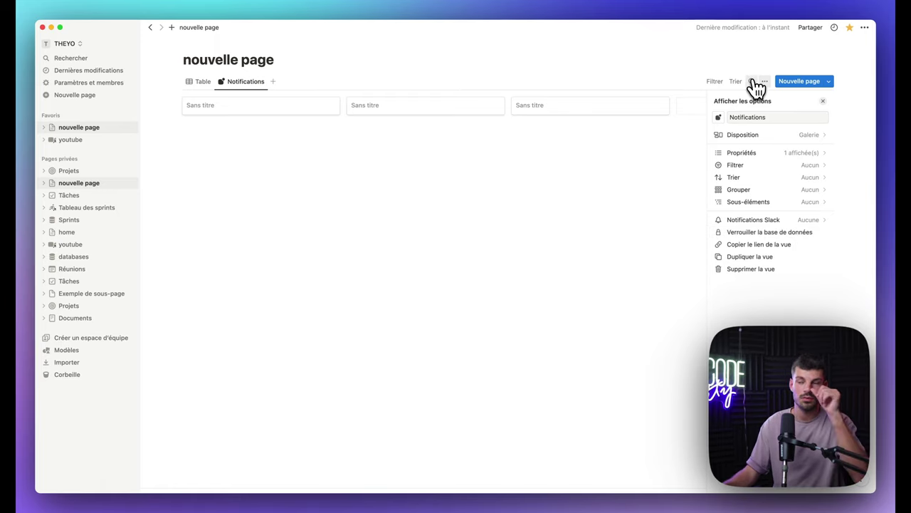
# Show the search field of the Notifications view, dismiss it and bring it up again.
pyautogui.click(753, 81)
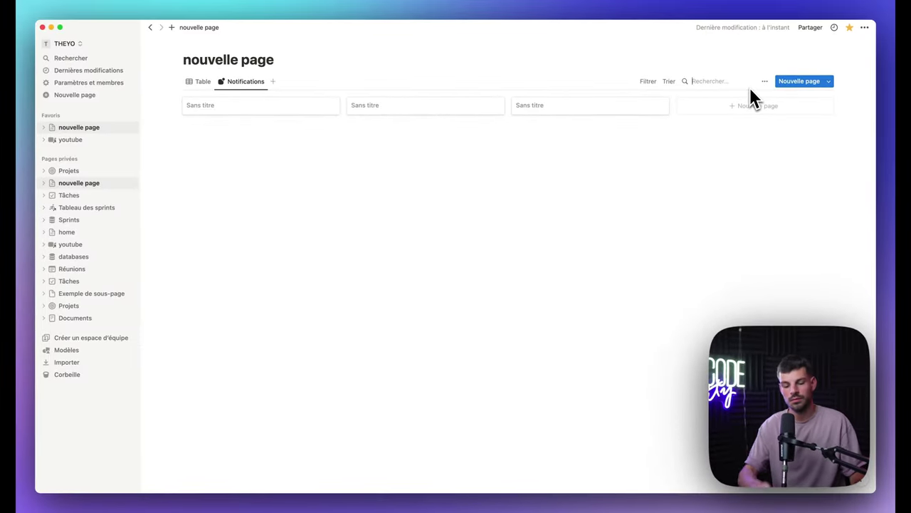
pyautogui.press('super+k')
pyautogui.press('Escape')
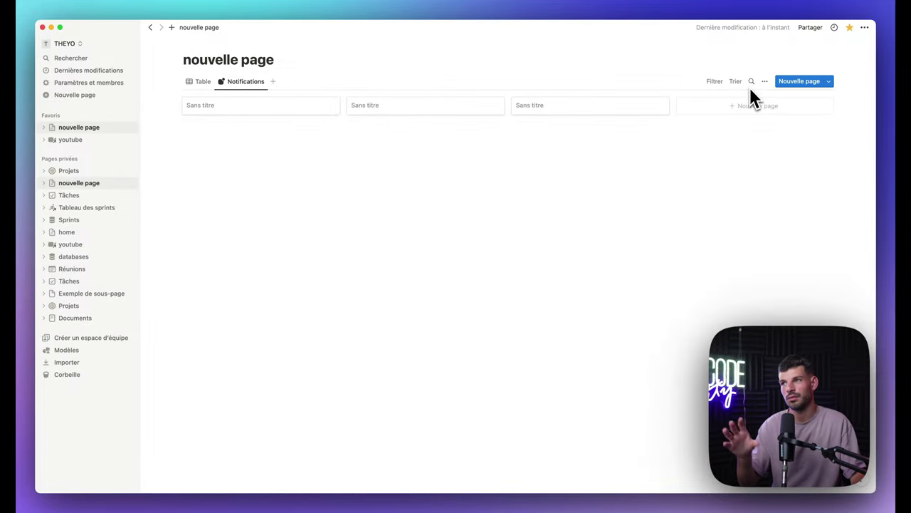
pyautogui.click(751, 83)
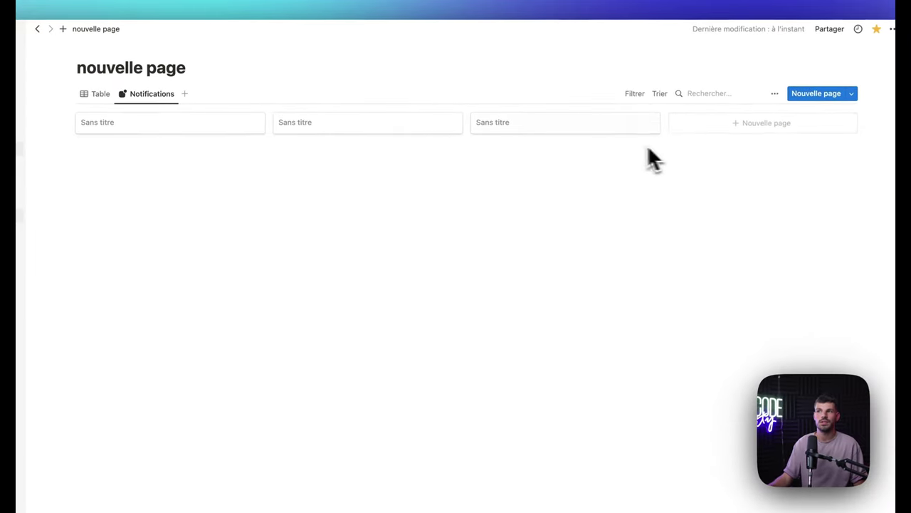
# Add another view to the database with the default Table layout and no custom name.
pyautogui.click(234, 93)
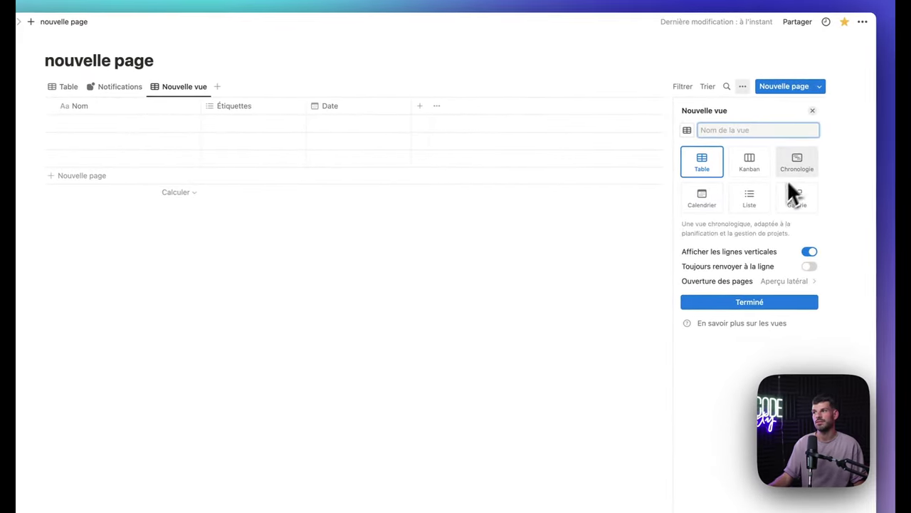
pyautogui.click(228, 73)
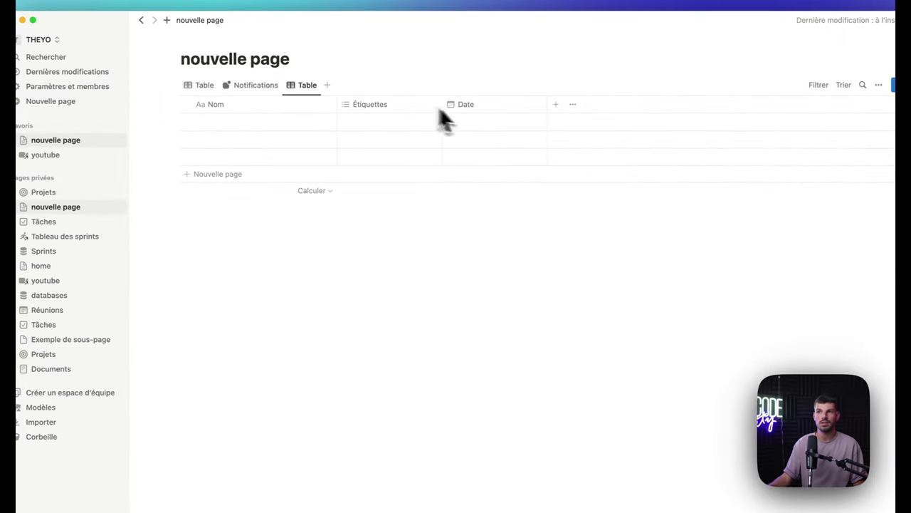
# Create the options Youtube and Tiktok in the Étiquettes property and assign both to the first row.
pyautogui.click(389, 106)
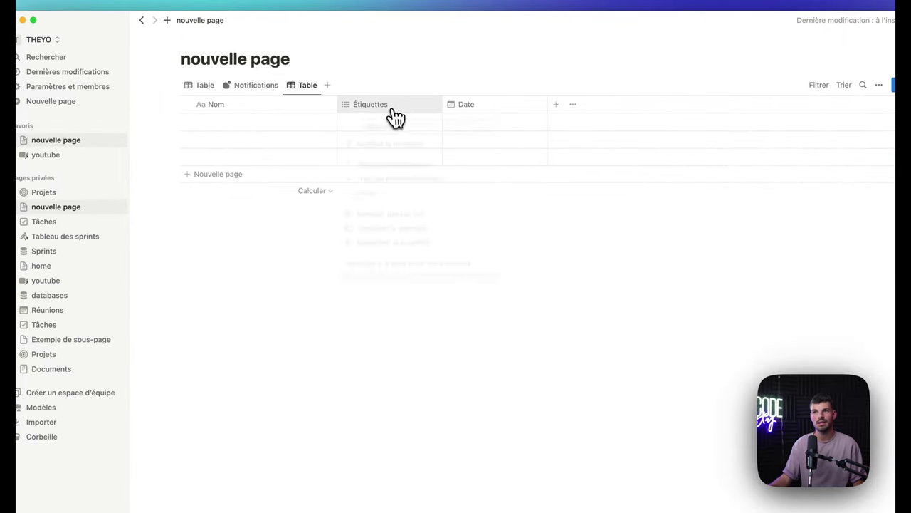
pyautogui.press('Escape')
pyautogui.click(388, 114)
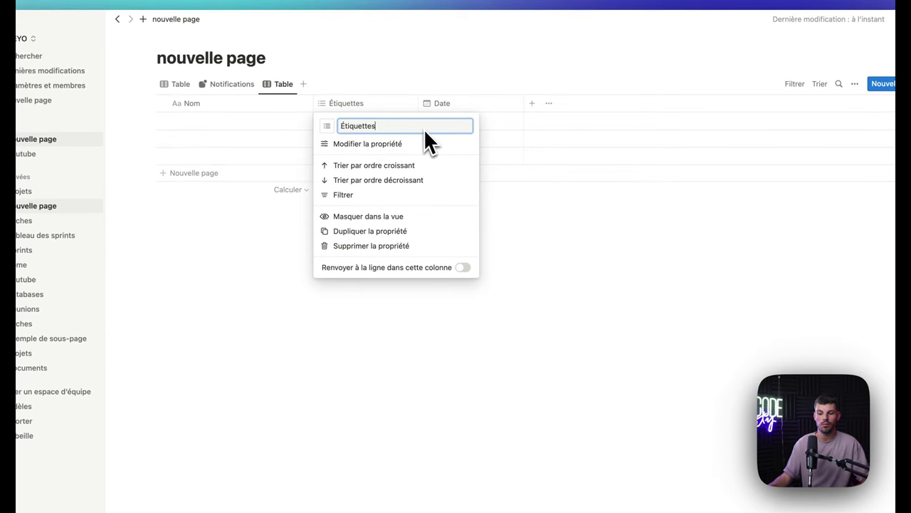
pyautogui.press('Tab')
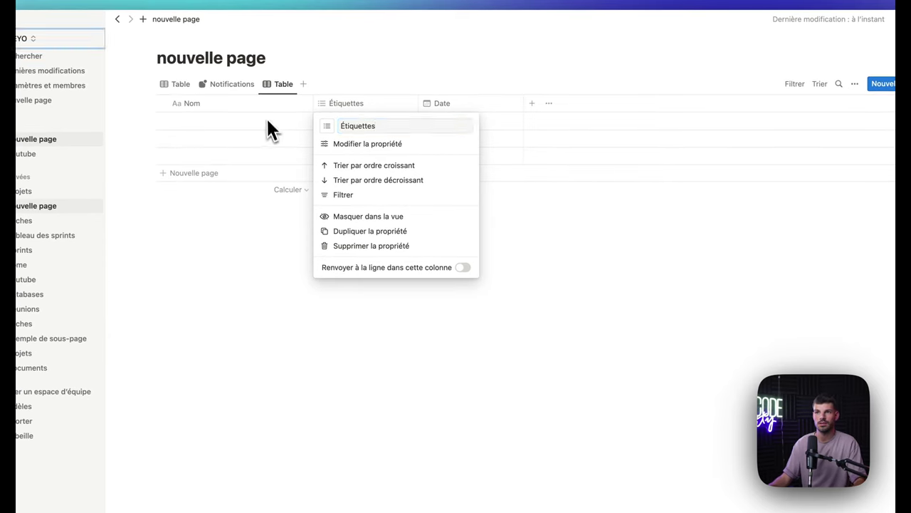
pyautogui.write('Tiktok')
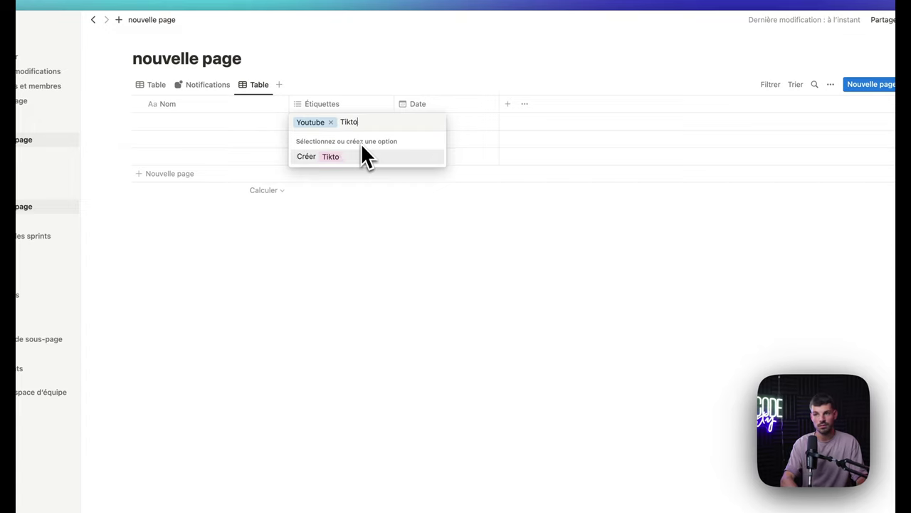
pyautogui.press('Return')
pyautogui.press('Escape')
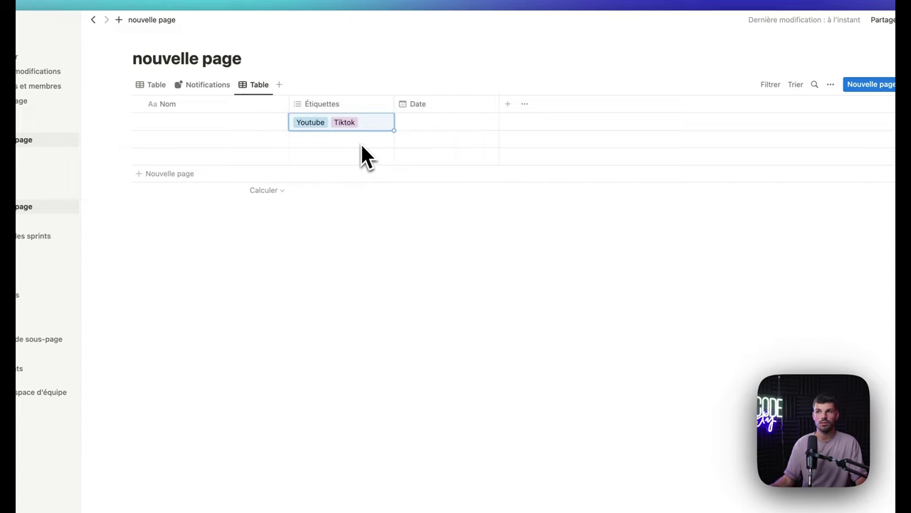
# Examine the tag options offered for the second row and the naming and colour settings of the Youtube tag.
pyautogui.click(344, 141)
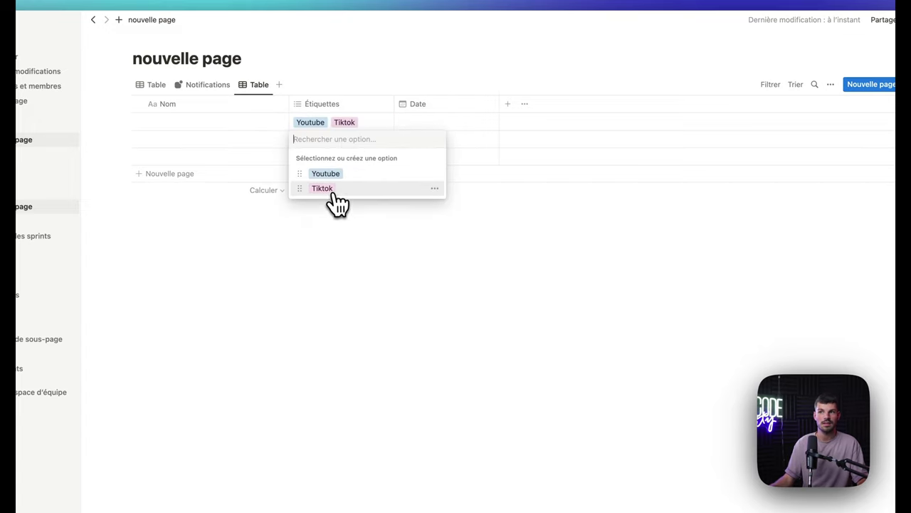
pyautogui.click(434, 173)
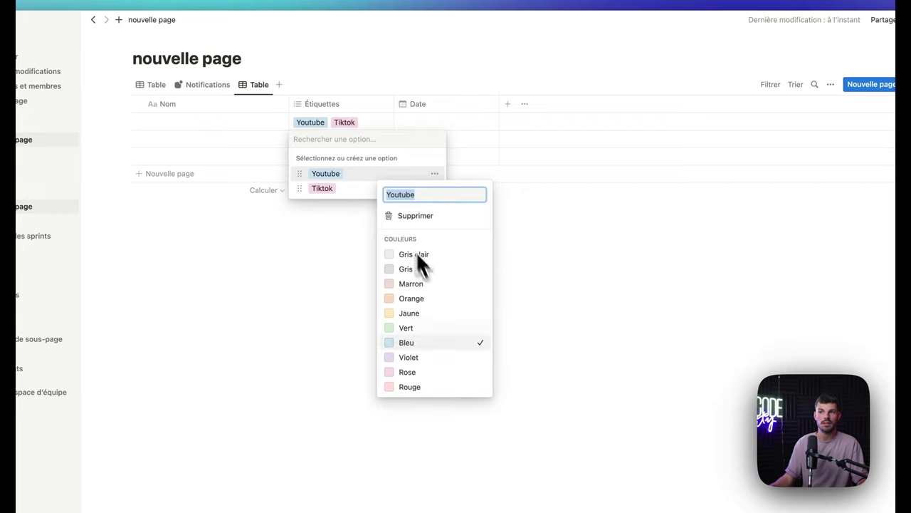
pyautogui.click(569, 179)
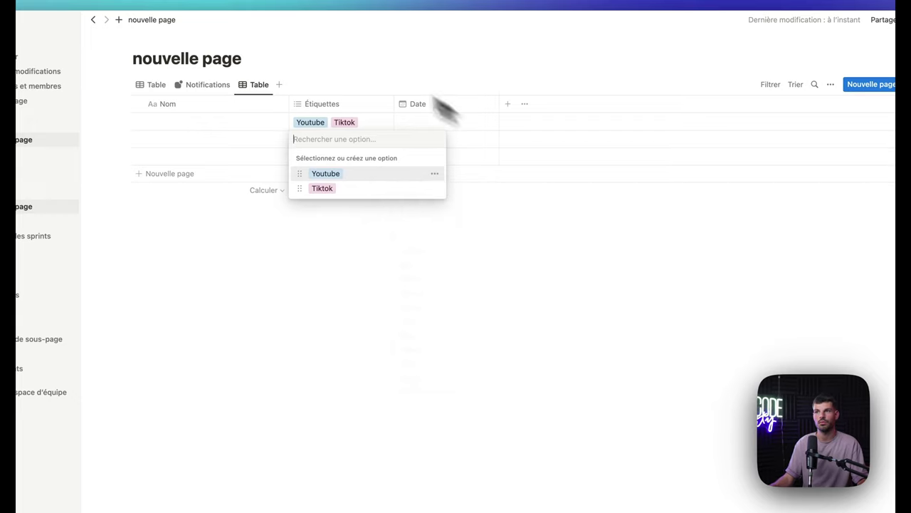
pyautogui.click(513, 105)
# Add a Nombre property to the table and set its number format to Euro.
pyautogui.click(510, 107)
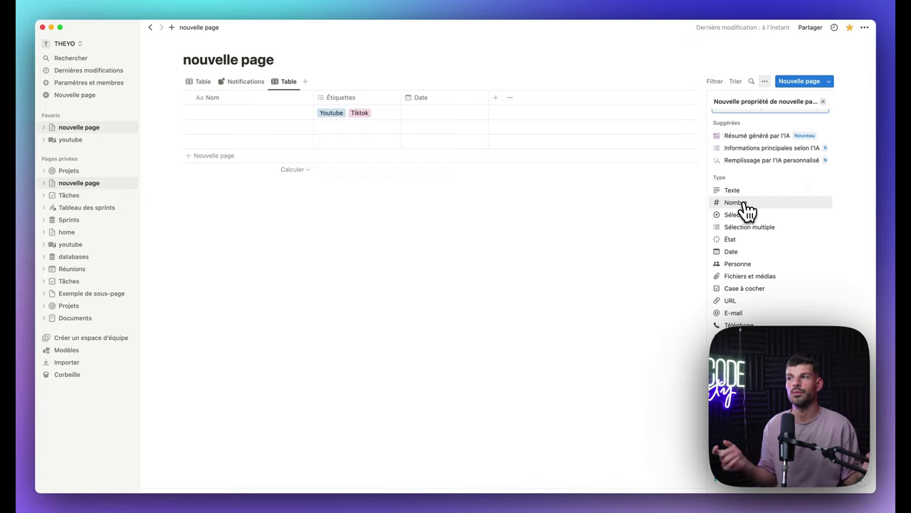
pyautogui.click(746, 205)
pyautogui.click(710, 148)
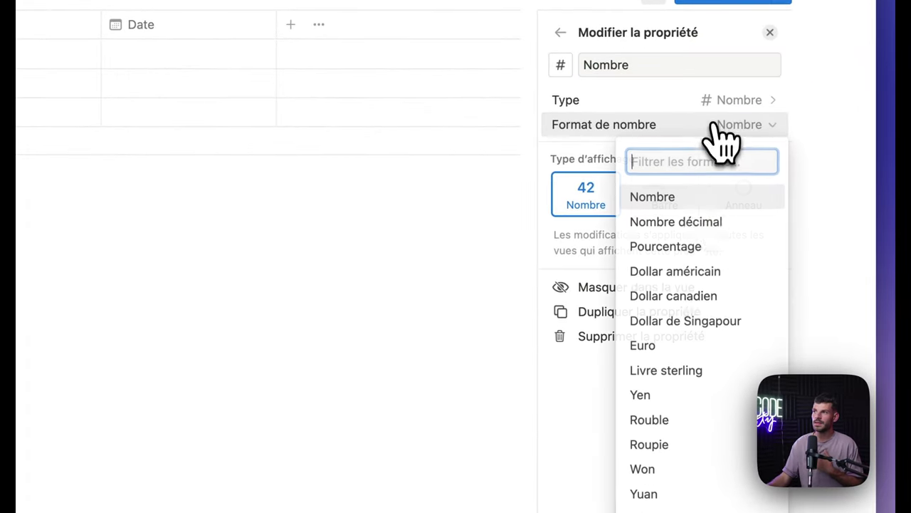
pyautogui.scroll(-1, 687, 410)
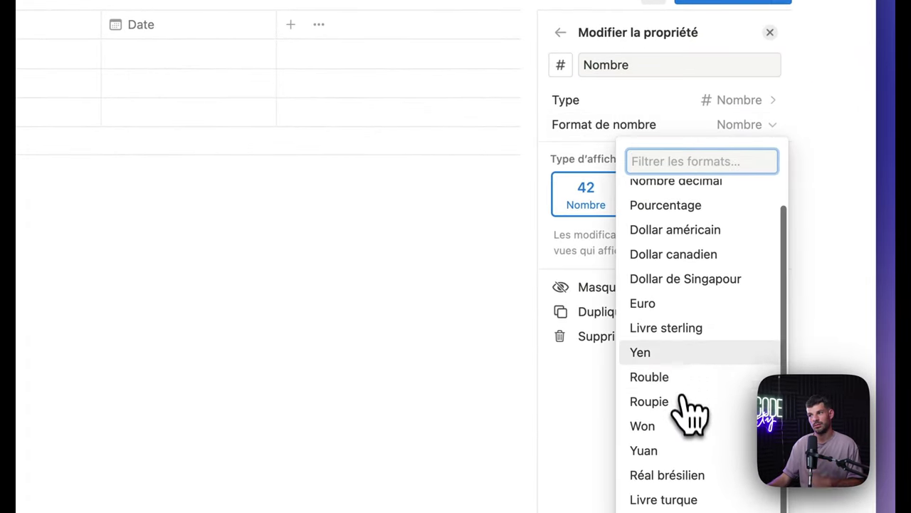
pyautogui.click(671, 306)
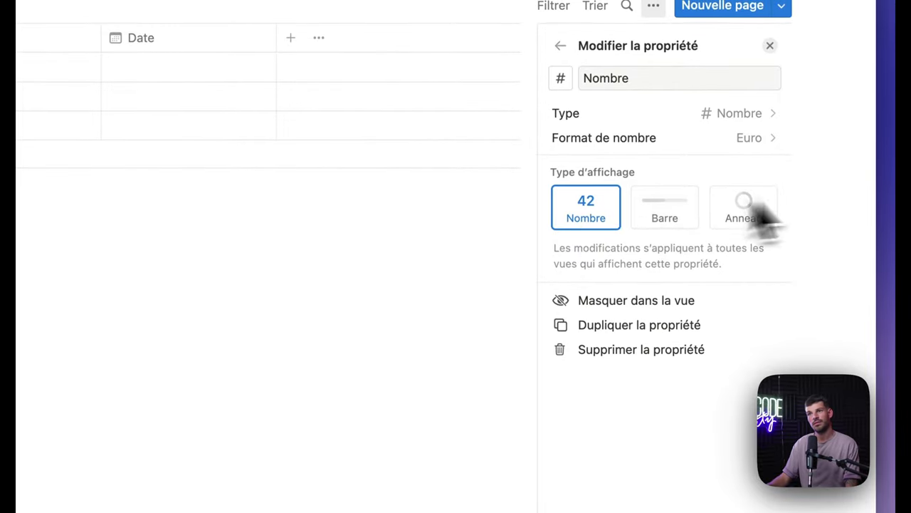
# Try the Anneau display type on the number property, switch it back to Nombre and close the property settings.
pyautogui.click(743, 215)
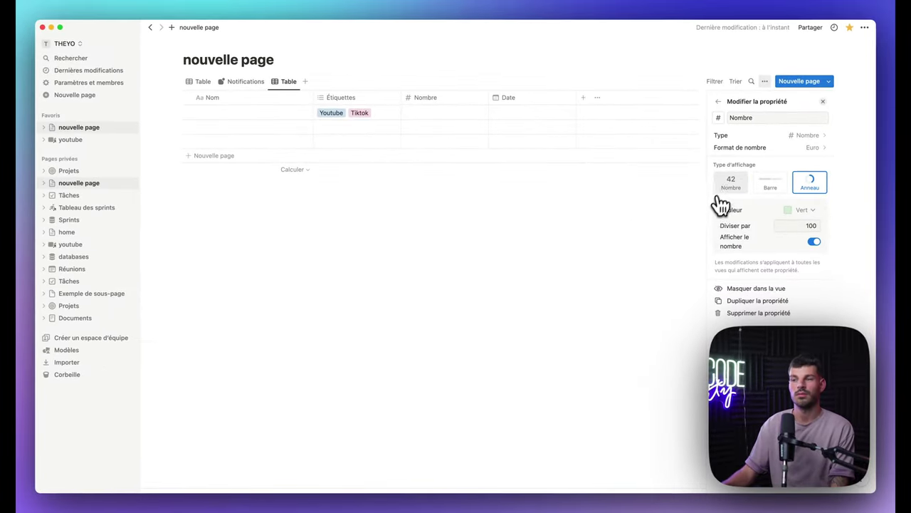
pyautogui.click(724, 188)
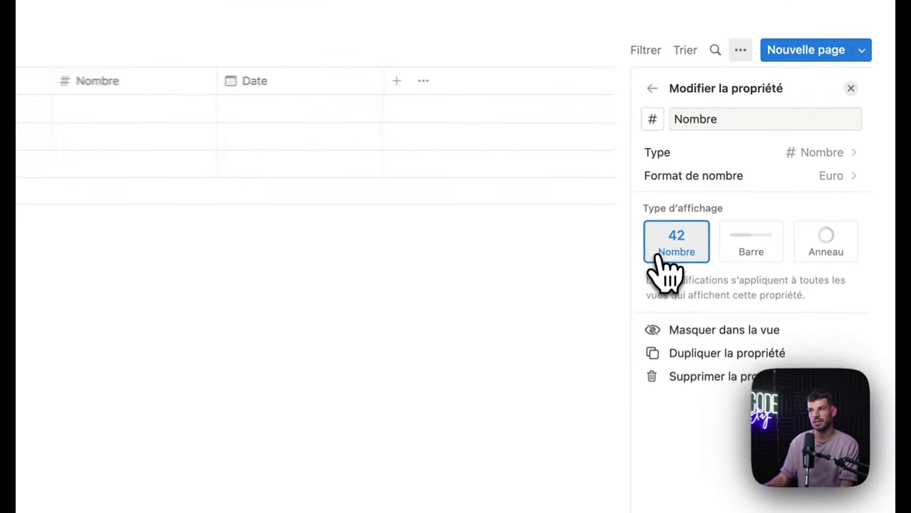
pyautogui.click(537, 356)
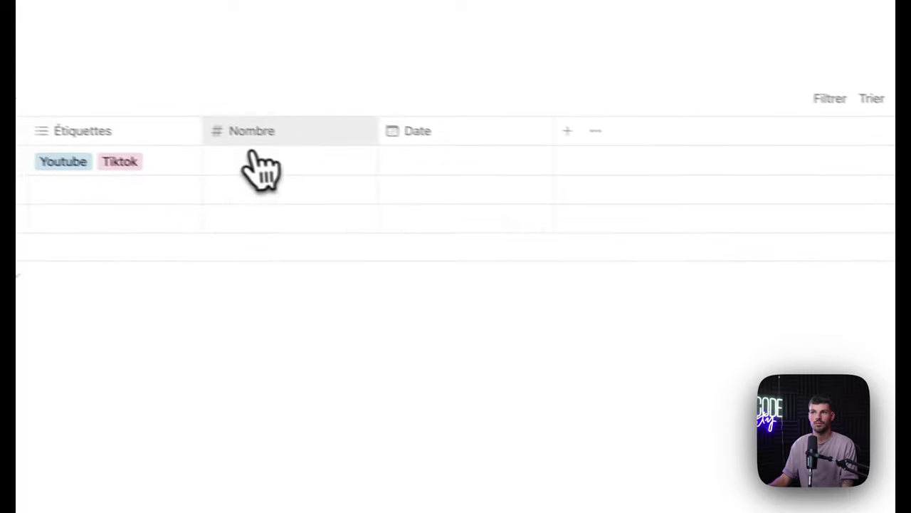
# Rename the number property as Montant.
pyautogui.click(255, 137)
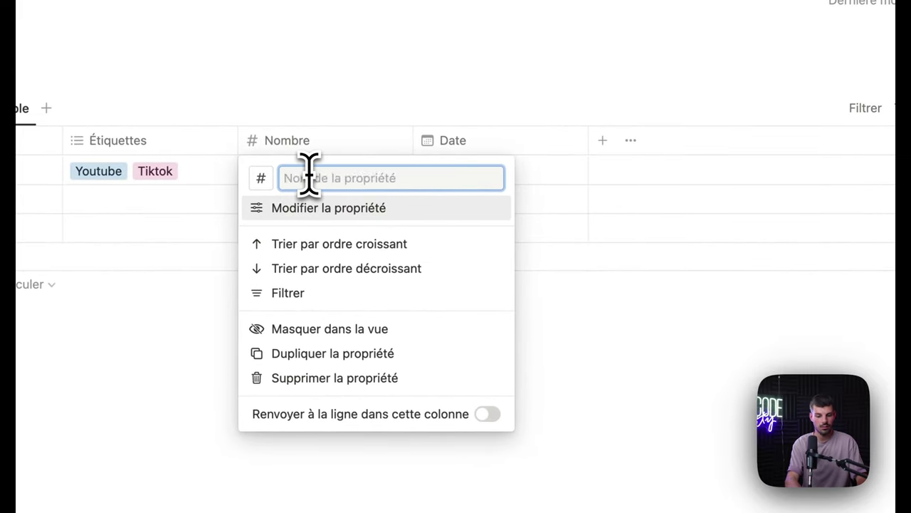
pyautogui.press('Return')
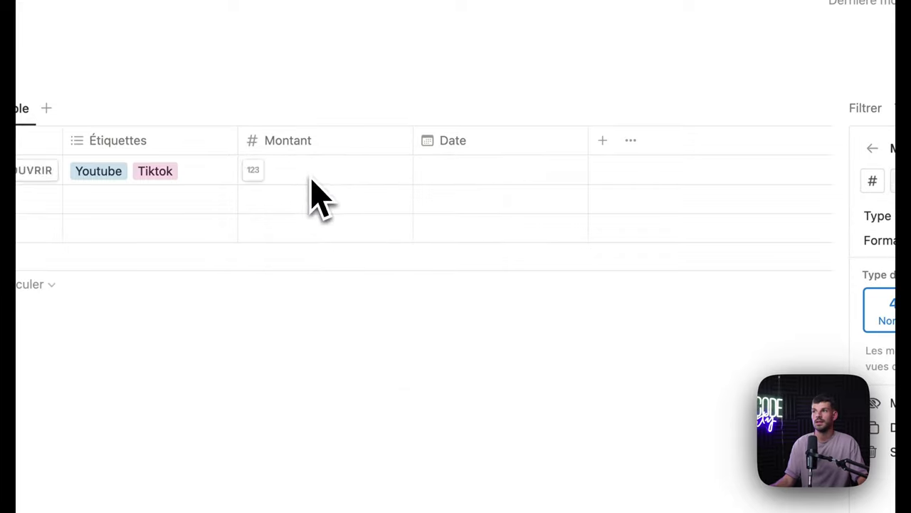
pyautogui.press('Escape')
# Add an État property and a Case à cocher property to the table, keeping their default names.
pyautogui.click(602, 140)
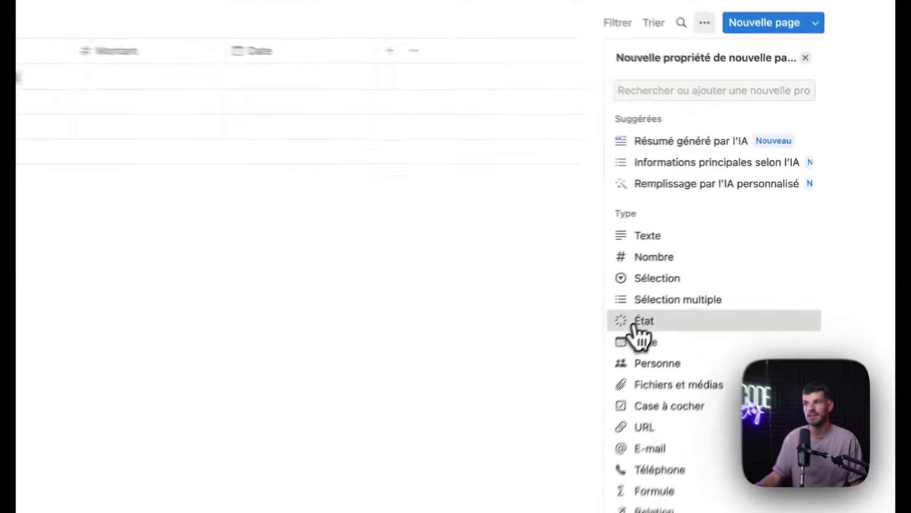
pyautogui.click(730, 253)
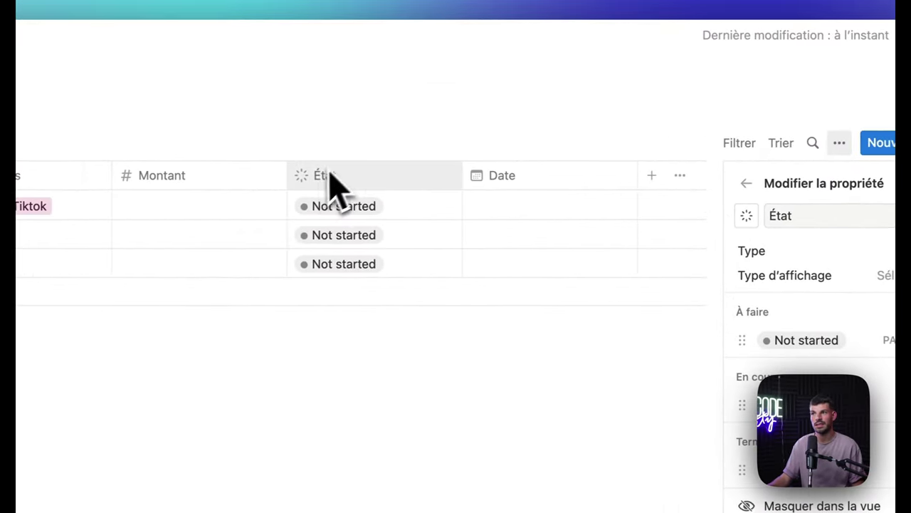
pyautogui.click(668, 203)
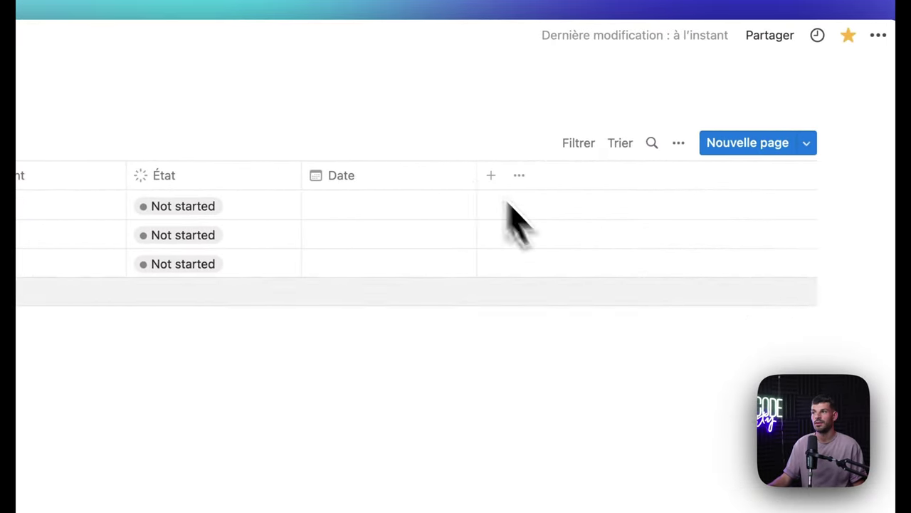
pyautogui.click(491, 175)
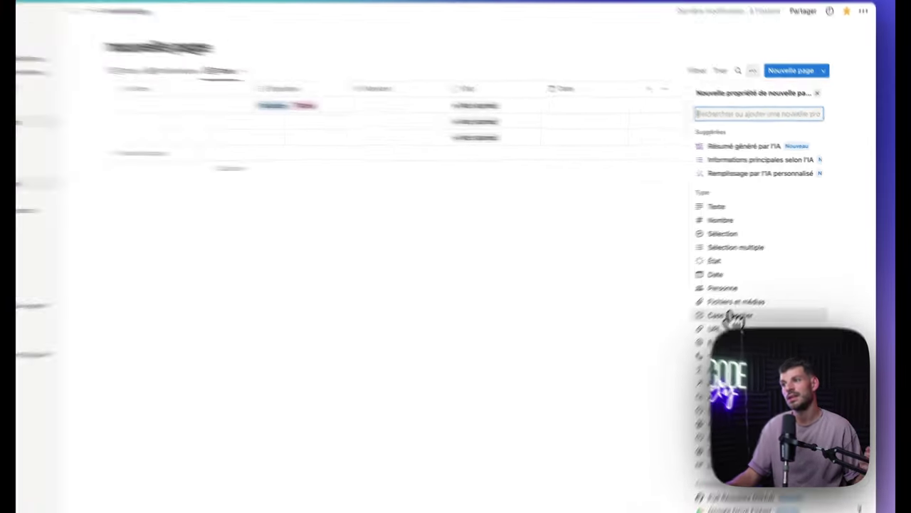
pyautogui.click(734, 315)
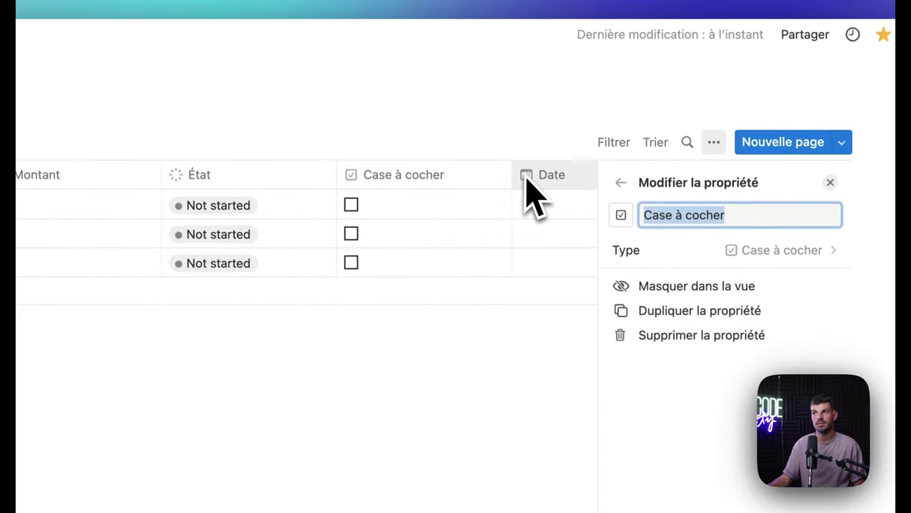
# Narrow the checkbox column until only its icon fits and tick the box in the first row.
pyautogui.moveTo(511, 173); pyautogui.dragTo(363, 167)
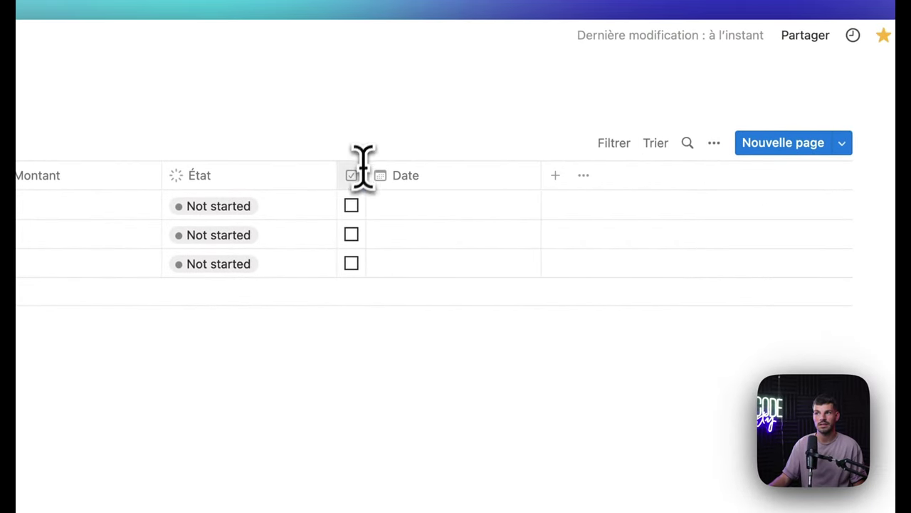
pyautogui.click(352, 206)
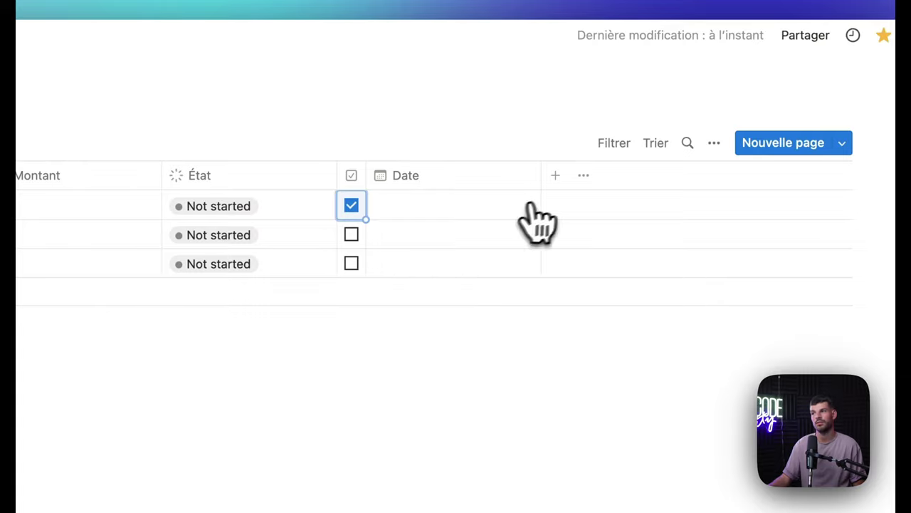
# Add an Identifiant property without a prefix and create a new empty row below the existing ones.
pyautogui.click(555, 176)
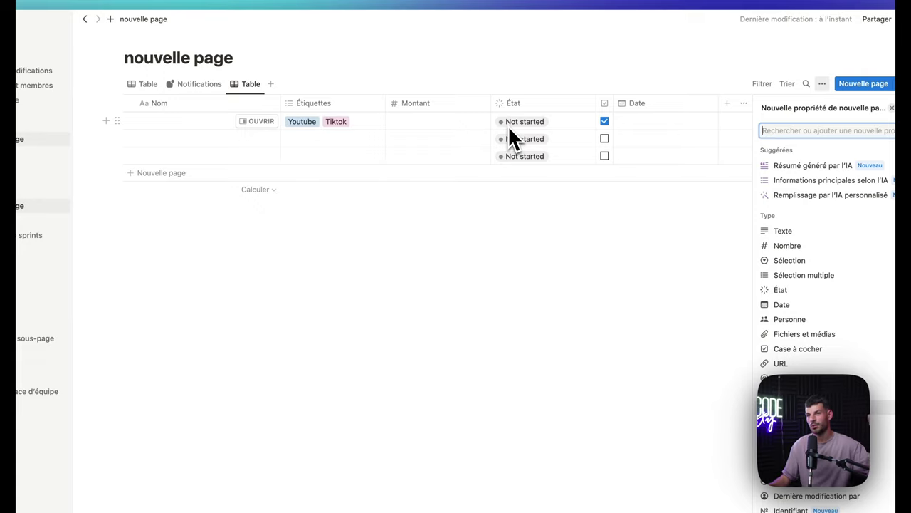
pyautogui.scroll(-1, 788, 477)
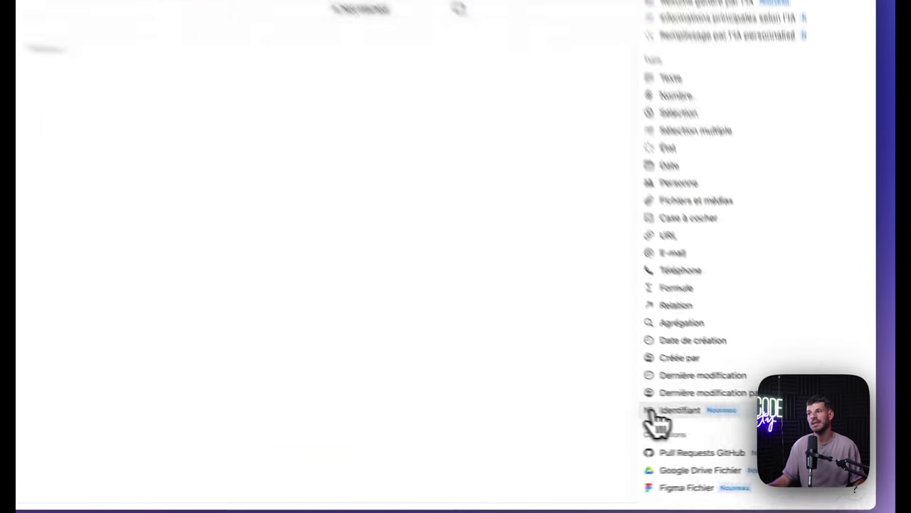
pyautogui.click(702, 412)
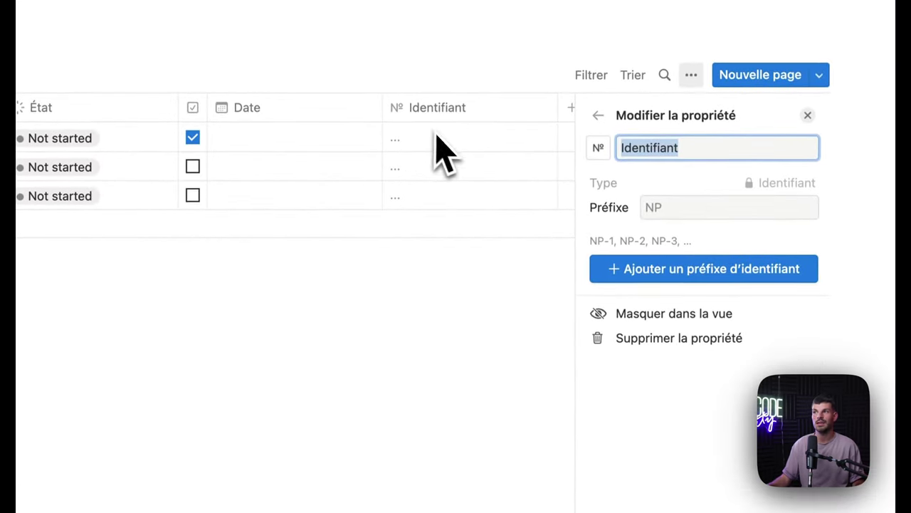
pyautogui.click(420, 155)
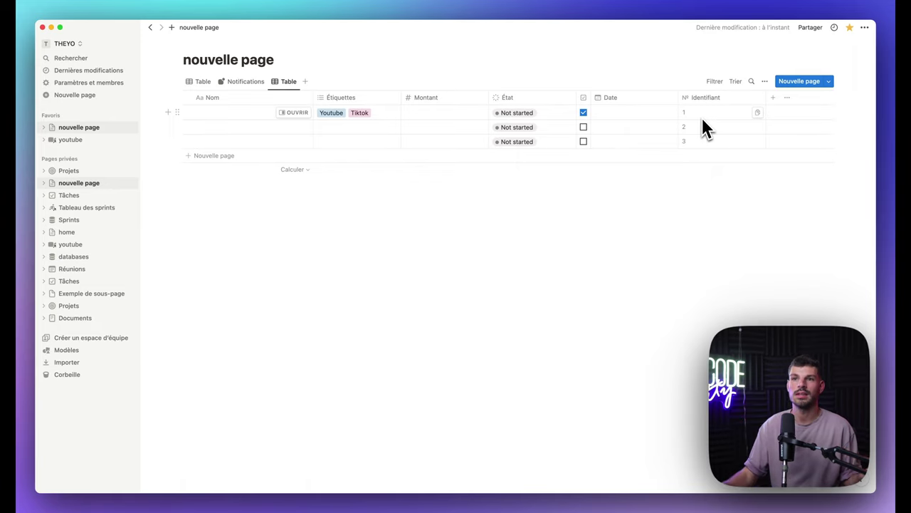
pyautogui.click(190, 155)
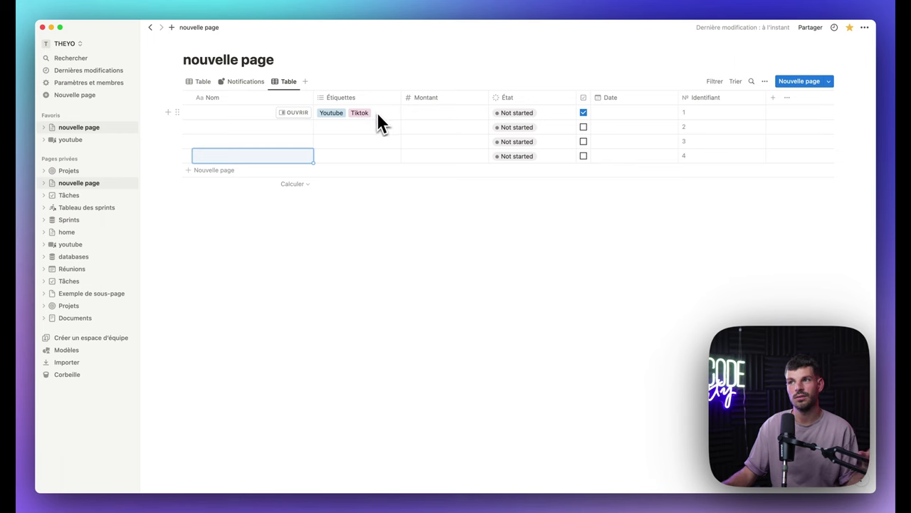
# Set the date of the first row to 27/06/2023.
pyautogui.click(616, 116)
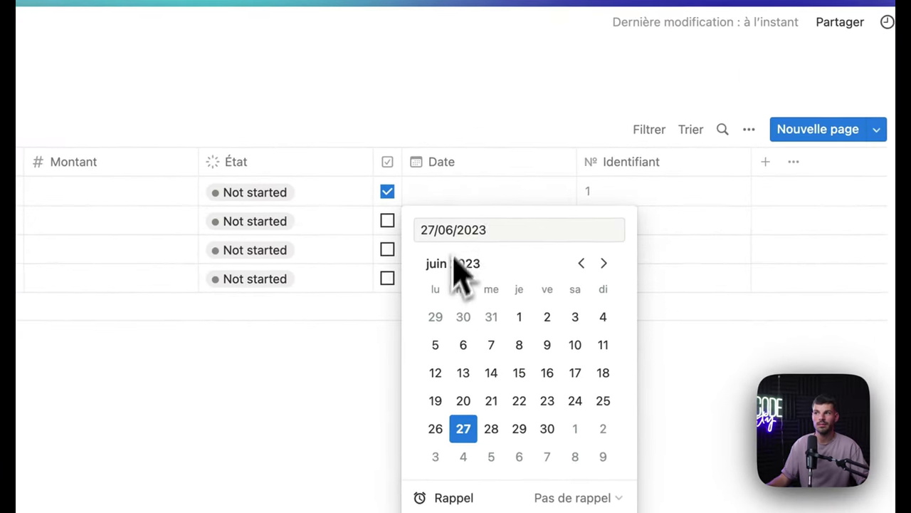
pyautogui.tripleClick(478, 231)
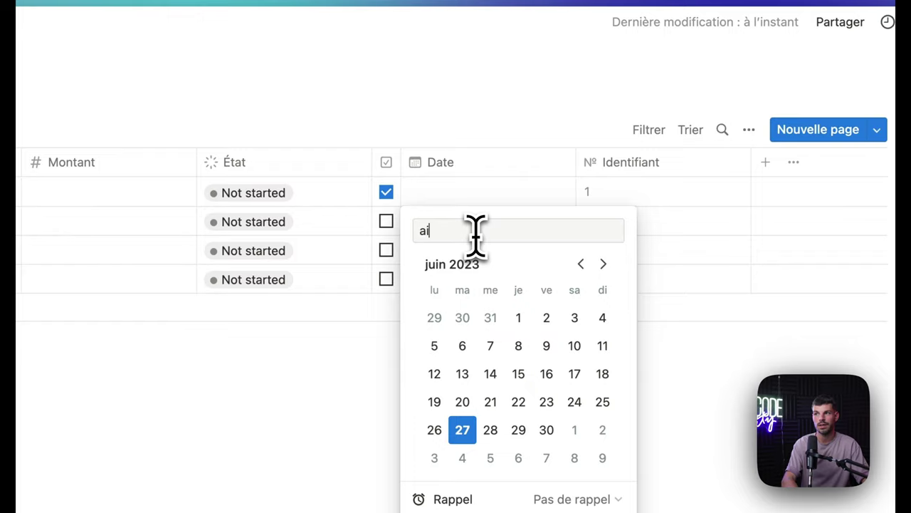
pyautogui.hotkey('ctrl', 'z')
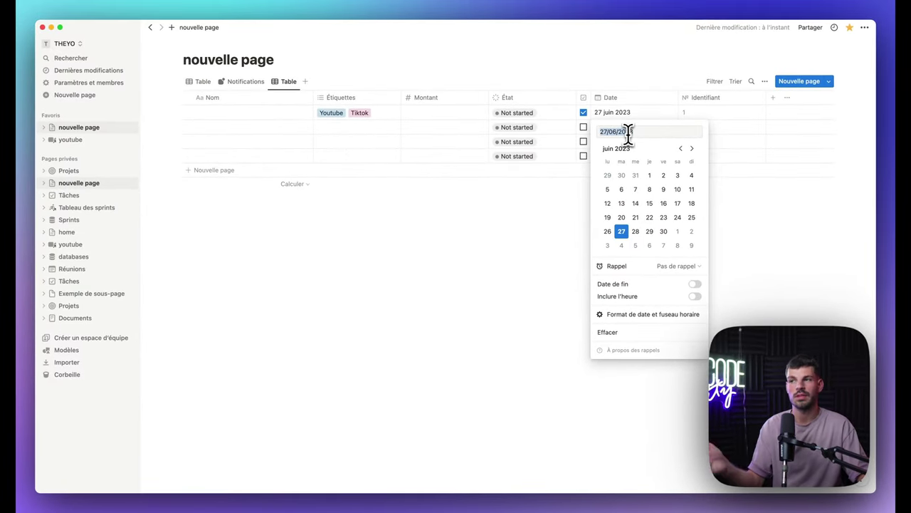
# Include the time in the first row's date and set its reminder to Au moment de l'événement.
pyautogui.click(695, 298)
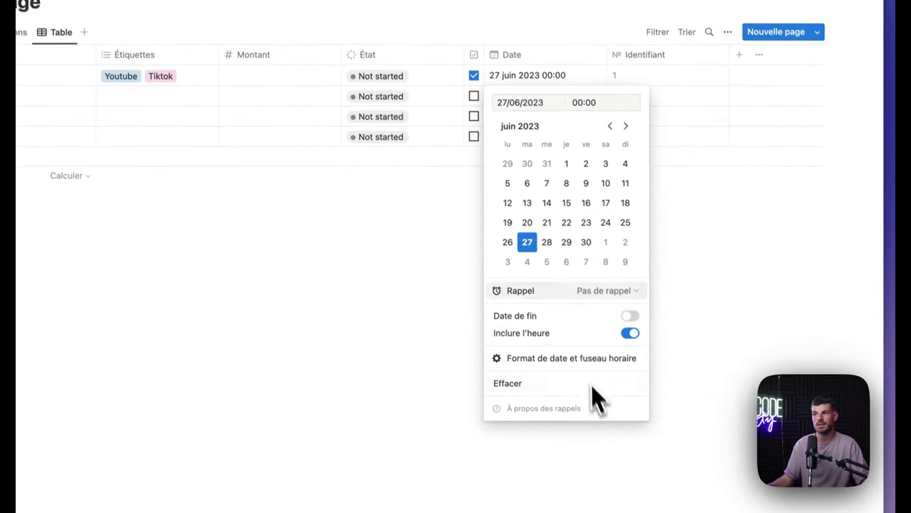
pyautogui.click(611, 292)
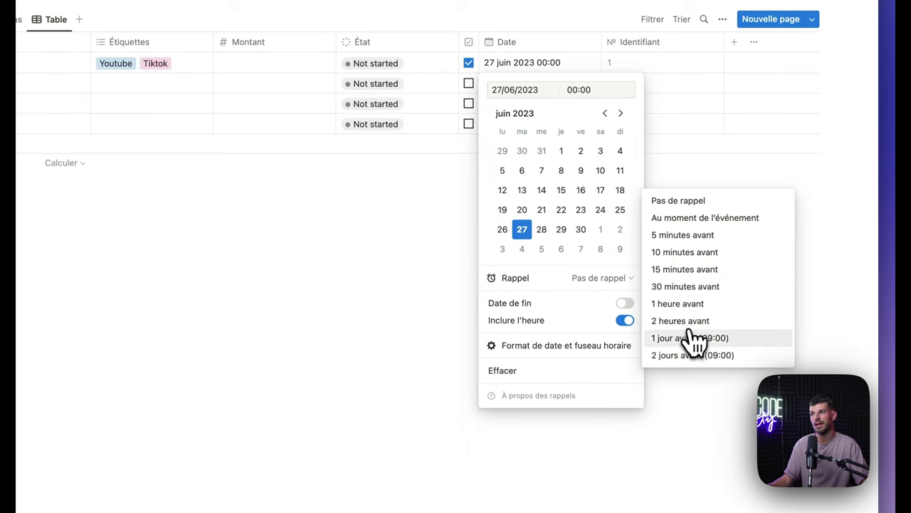
pyautogui.click(688, 221)
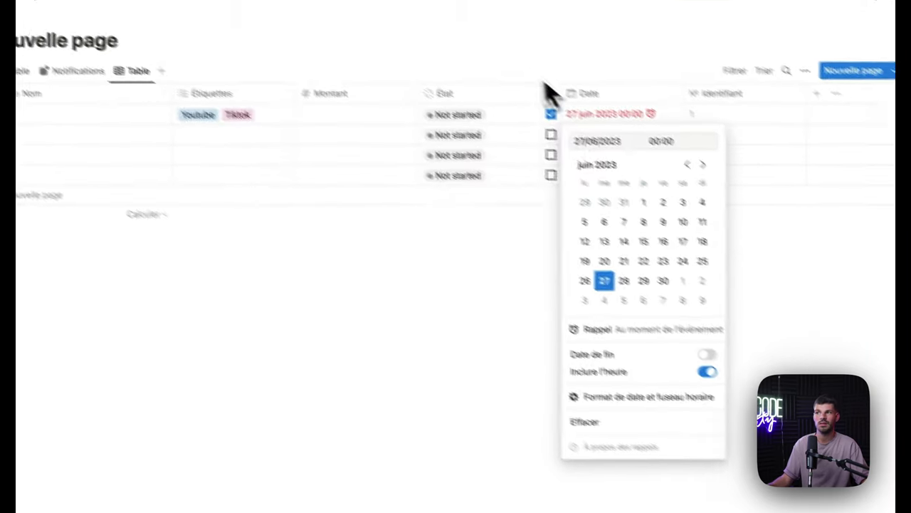
# Close the date settings and move the fourth row to the start of the table.
pyautogui.press('Escape')
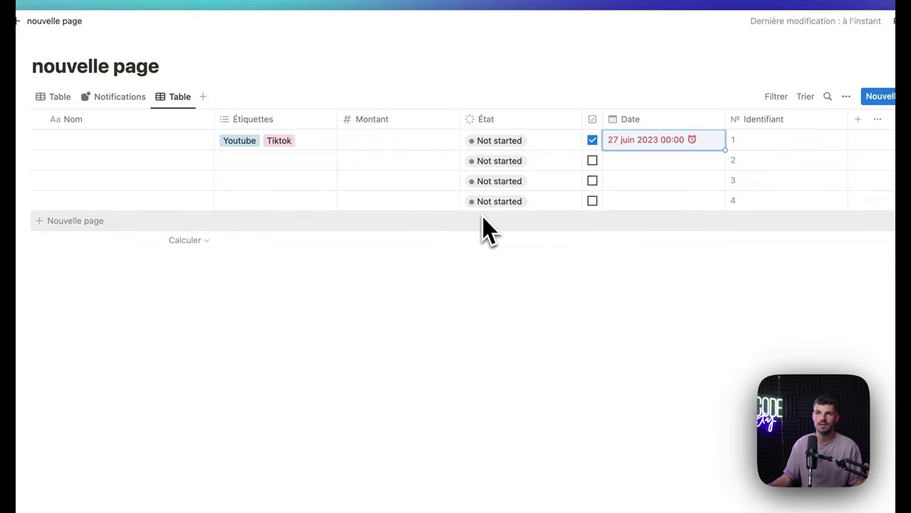
pyautogui.moveTo(21, 200); pyautogui.dragTo(171, 129)
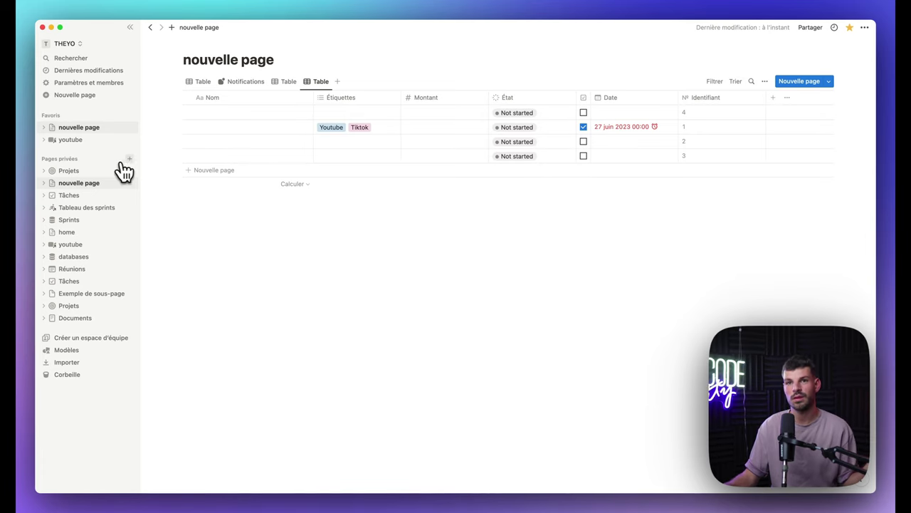
# Create a private page with a table linked to the nouvelle page database, using its Notifications view.
pyautogui.click(128, 159)
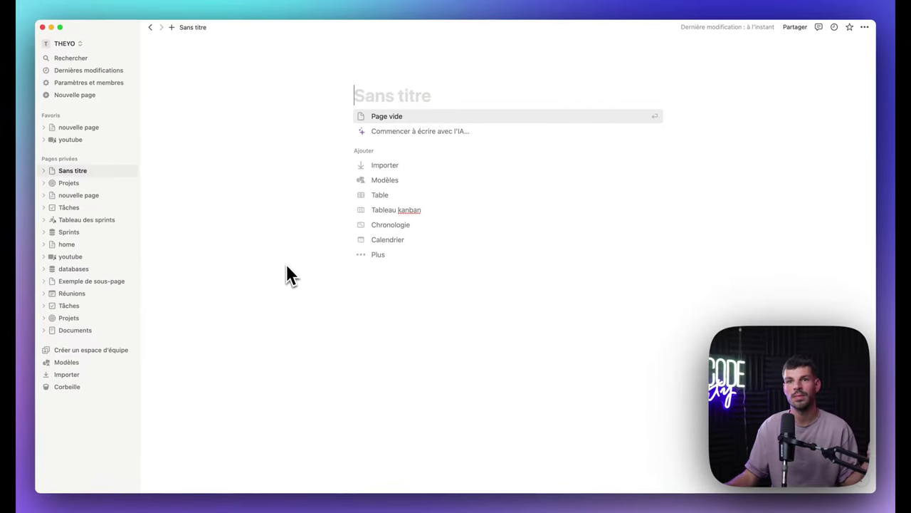
pyautogui.click(375, 195)
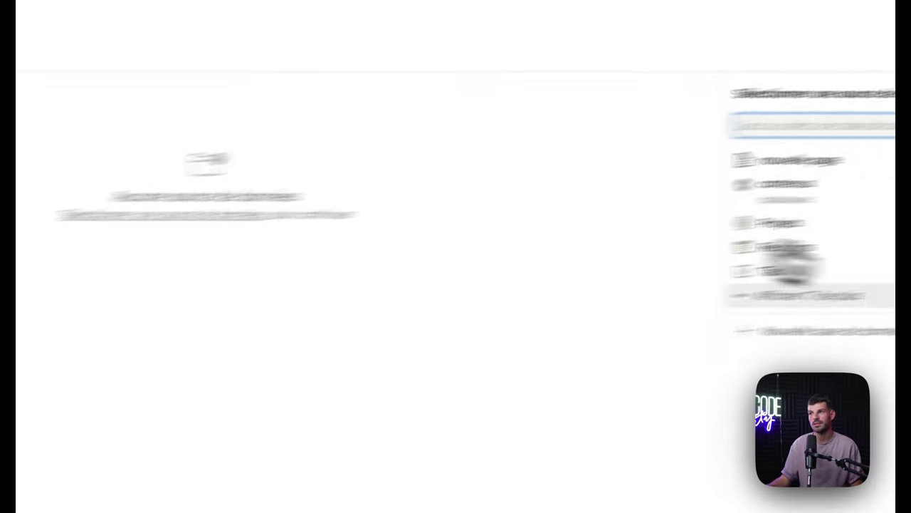
pyautogui.click(784, 184)
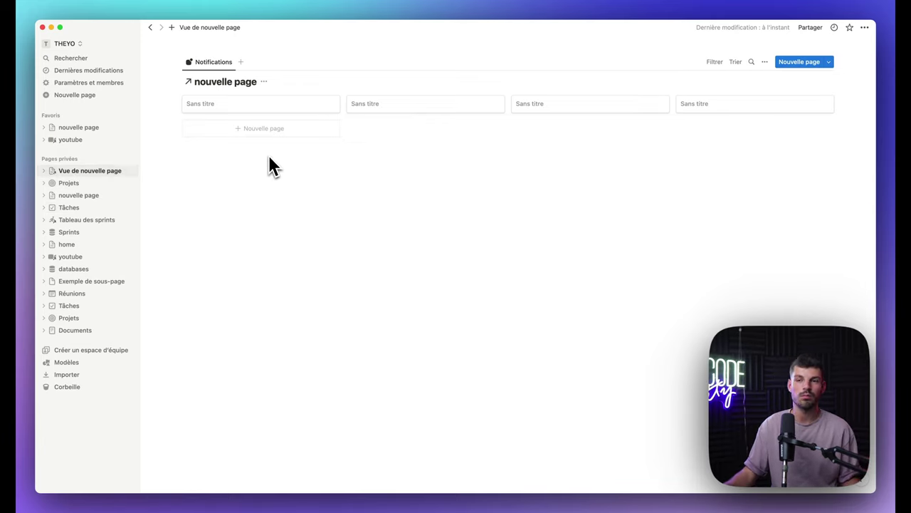
pyautogui.click(130, 170)
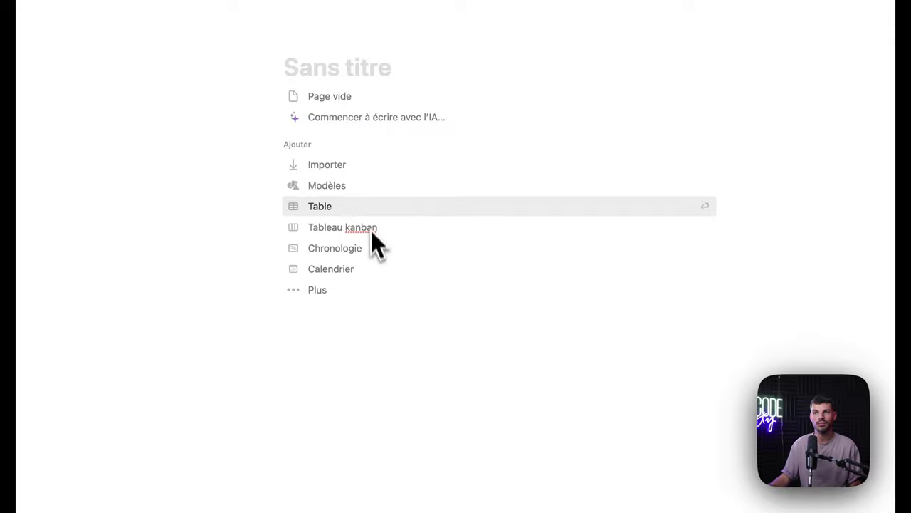
pyautogui.click(397, 213)
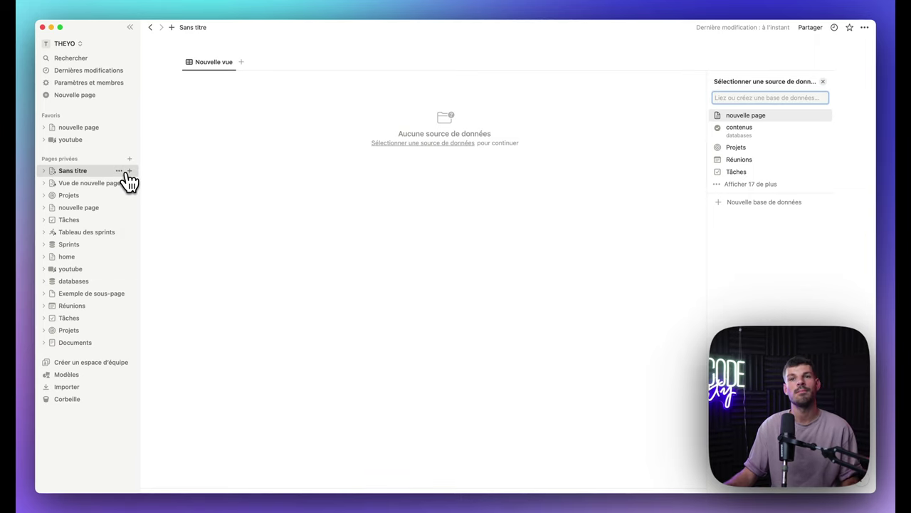
pyautogui.click(119, 171)
pyautogui.click(142, 182)
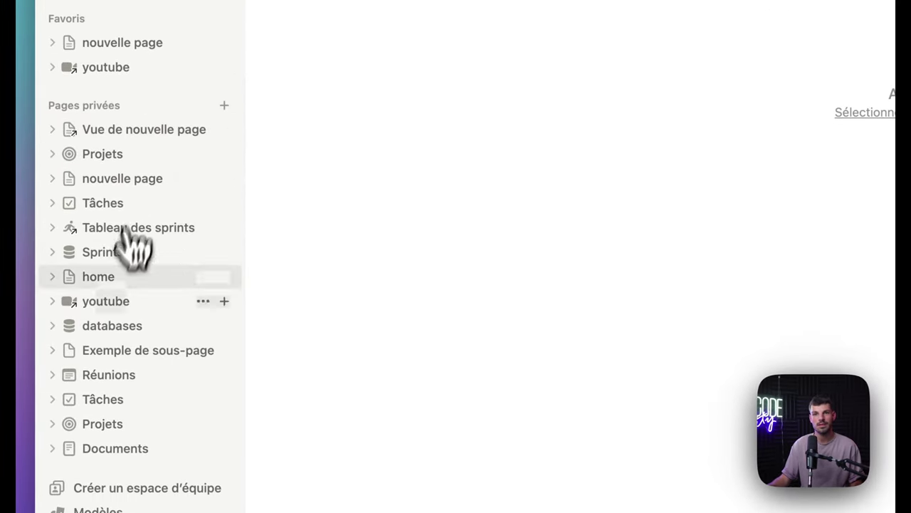
# Open the home page and delete the leftover slash below its title.
pyautogui.click(122, 271)
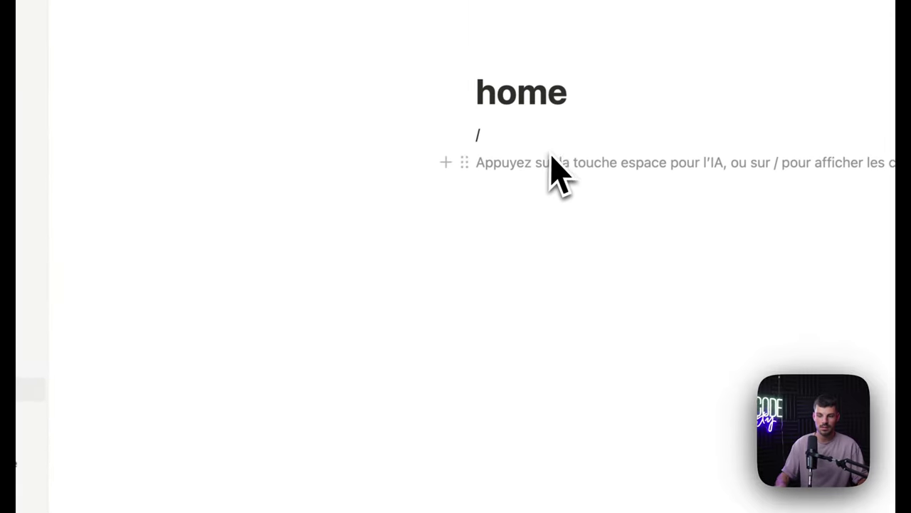
pyautogui.press('BackSpace')
pyautogui.press('BackSpace')
# Insert a linked database view (Vue liée de base de données) on the home page, sourced from nouvelle page and using a Table view.
pyautogui.write('/')
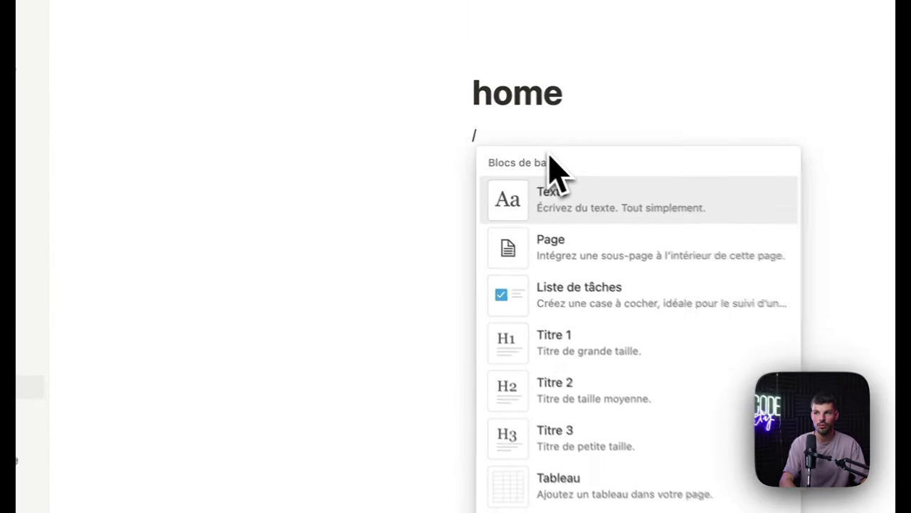
pyautogui.write('bas')
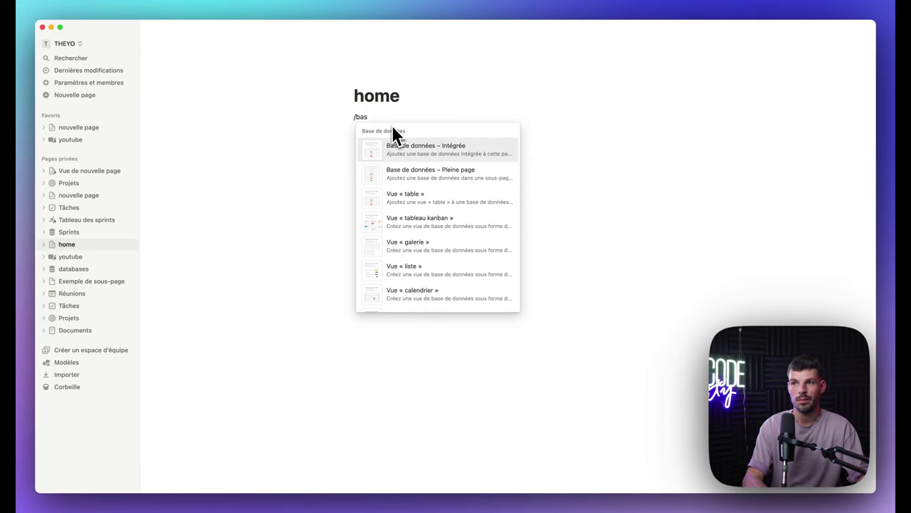
pyautogui.write('e de donnée')
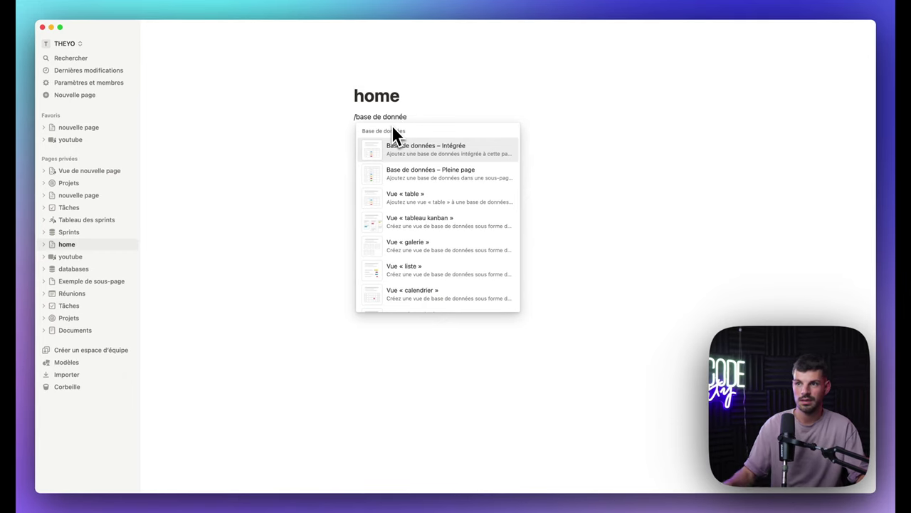
pyautogui.scroll(-5, 420, 228)
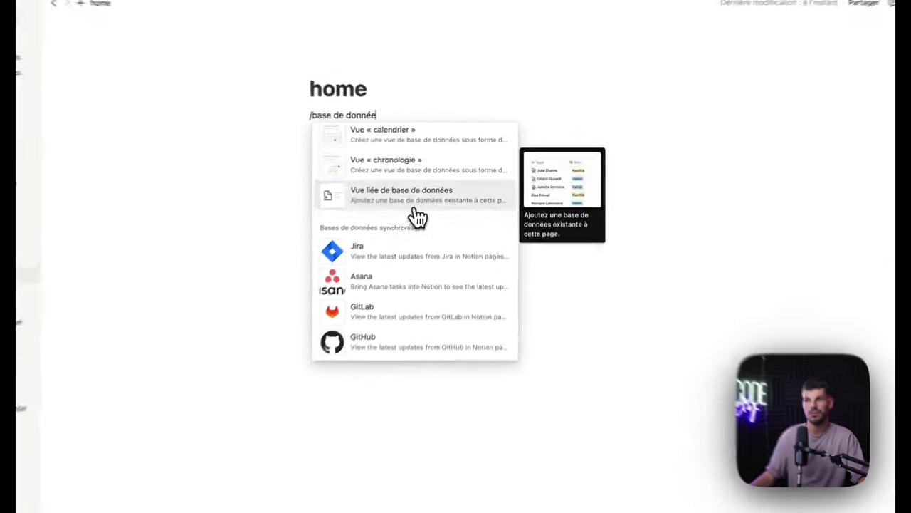
pyautogui.click(413, 207)
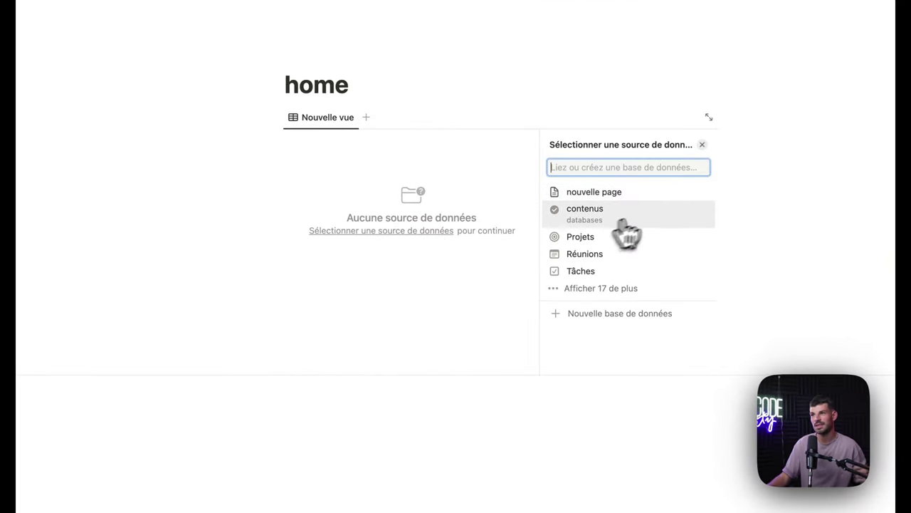
pyautogui.click(636, 196)
pyautogui.click(205, 202)
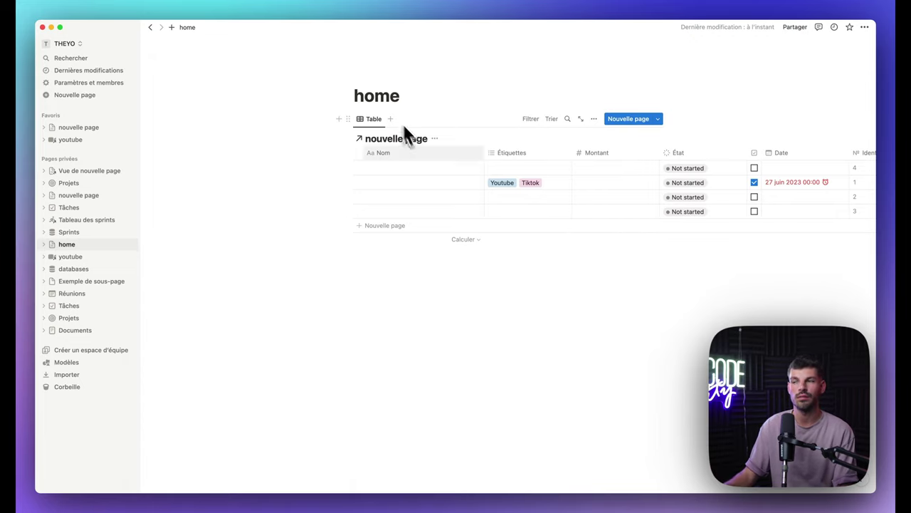
# Add a new inline database (Base de données – Intégrée) below the linked nouvelle page table.
pyautogui.click(397, 304)
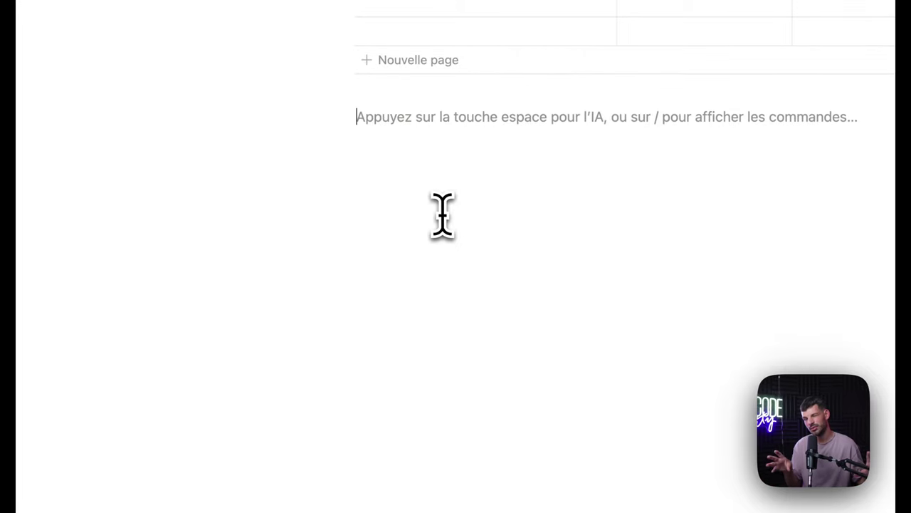
pyautogui.write('/')
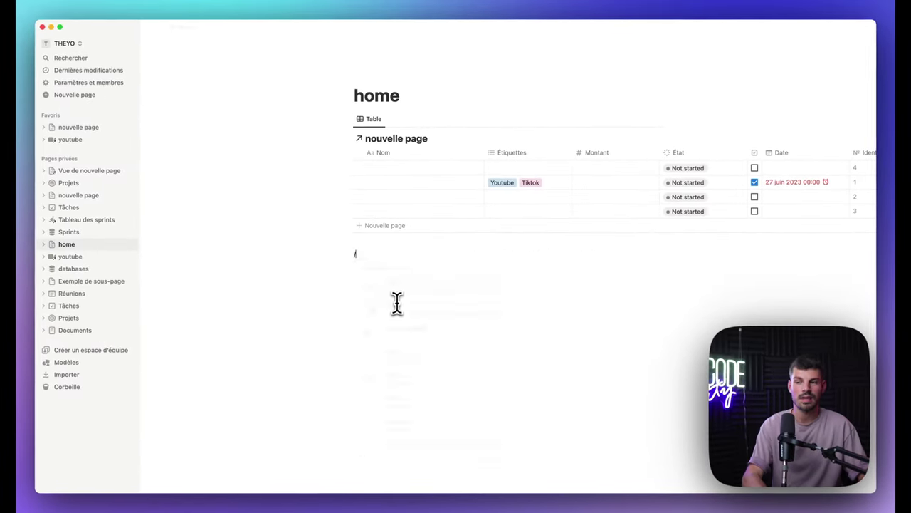
pyautogui.write('base')
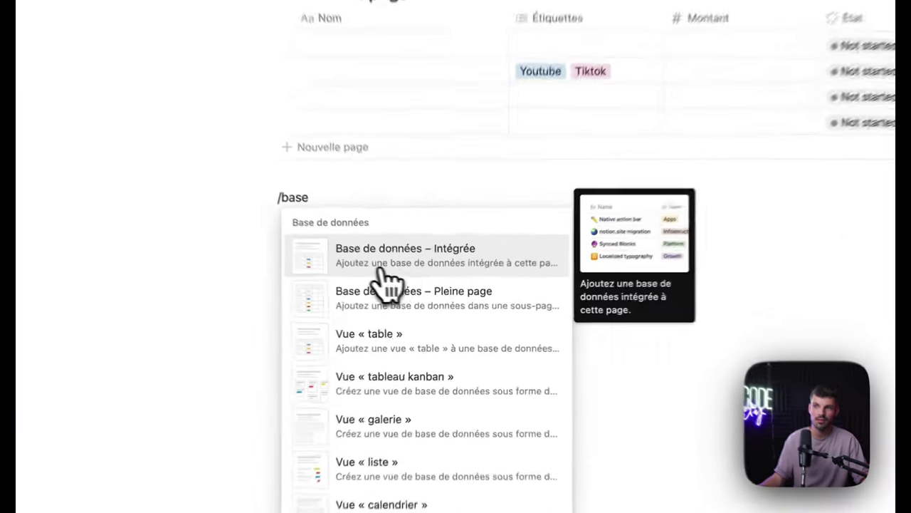
pyautogui.click(381, 265)
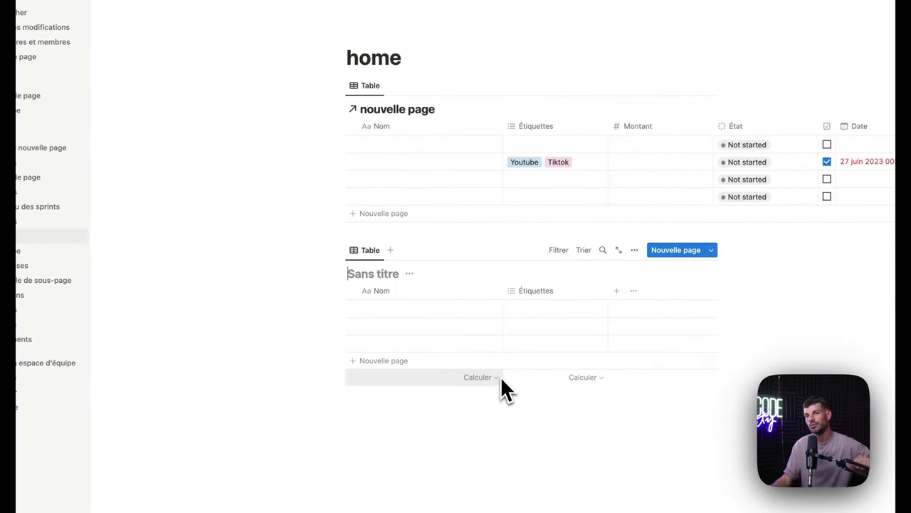
# Add a full-page database (Base de données – Pleine page) below the inline database on the home page.
pyautogui.click(406, 428)
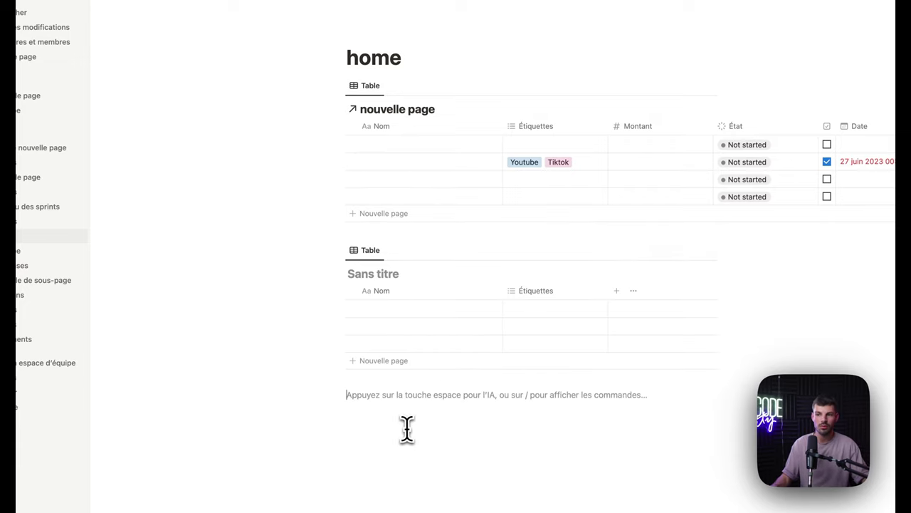
pyautogui.write('/')
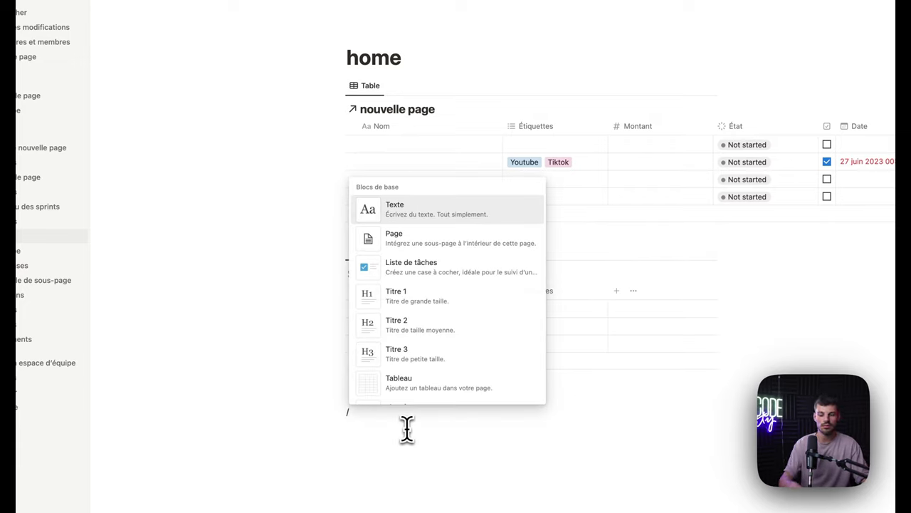
pyautogui.write('pag')
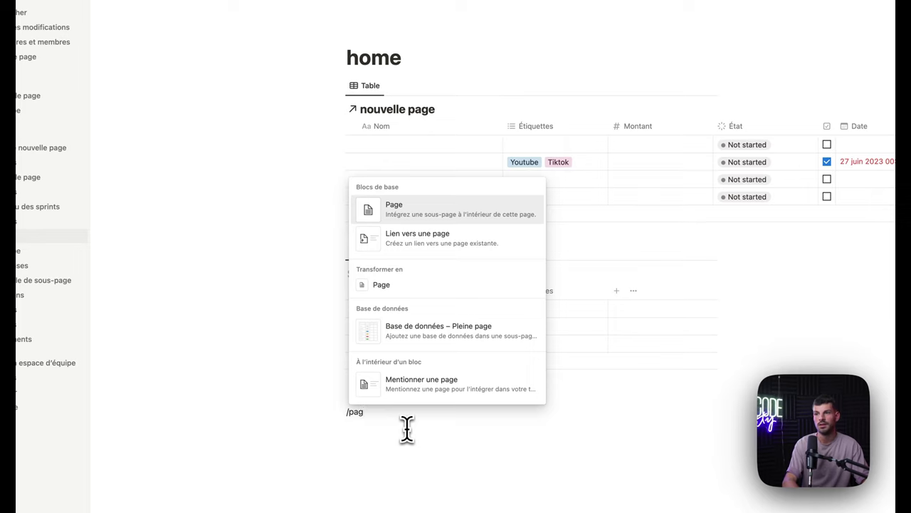
pyautogui.press('BackSpace')
pyautogui.press('BackSpace')
pyautogui.press('BackSpace')
pyautogui.write('base')
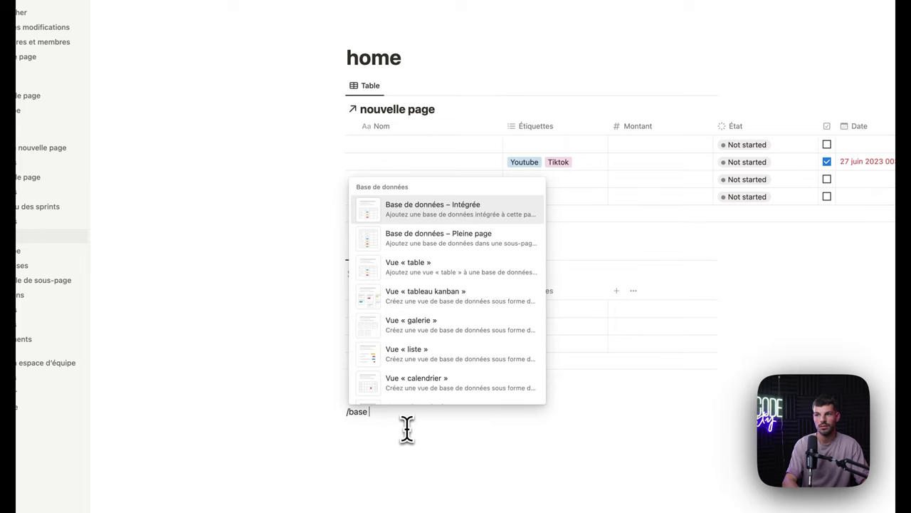
pyautogui.press('Down')
pyautogui.press('Return')
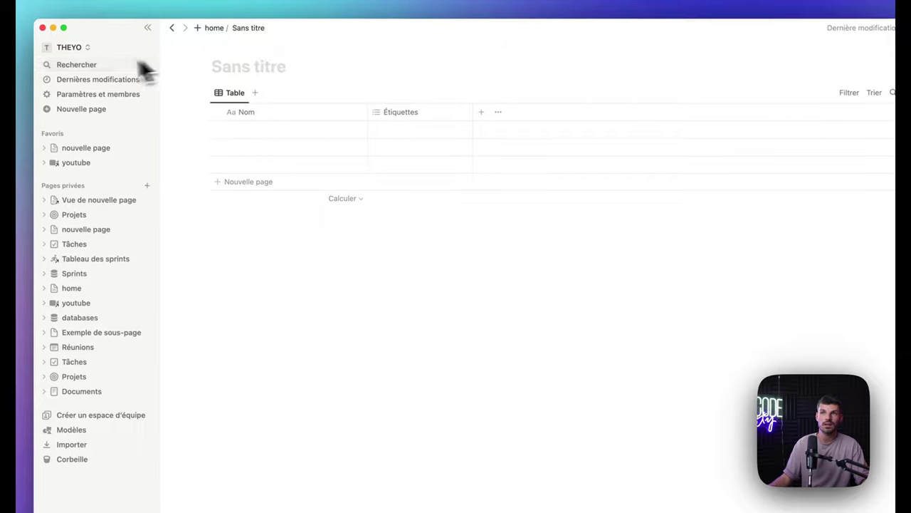
# Return to the home page, open the untitled full-page database from its link, and go back to home.
pyautogui.click(213, 28)
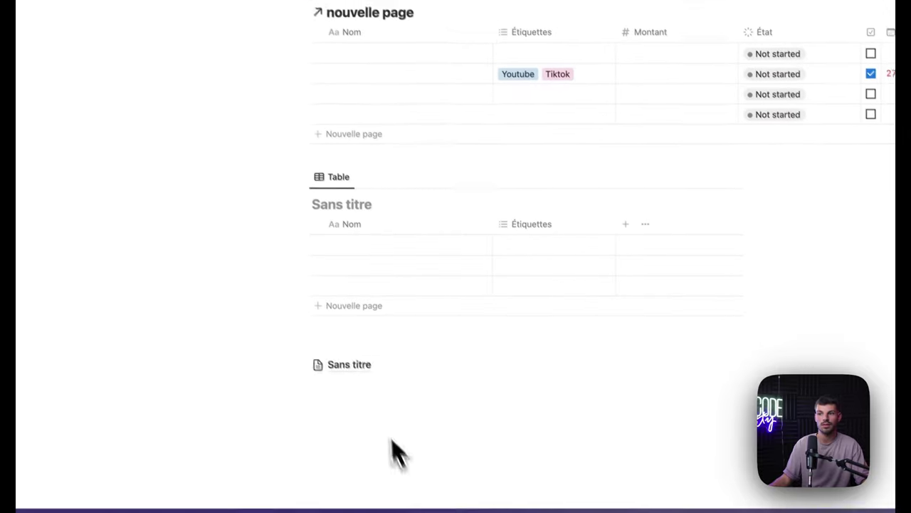
pyautogui.click(338, 362)
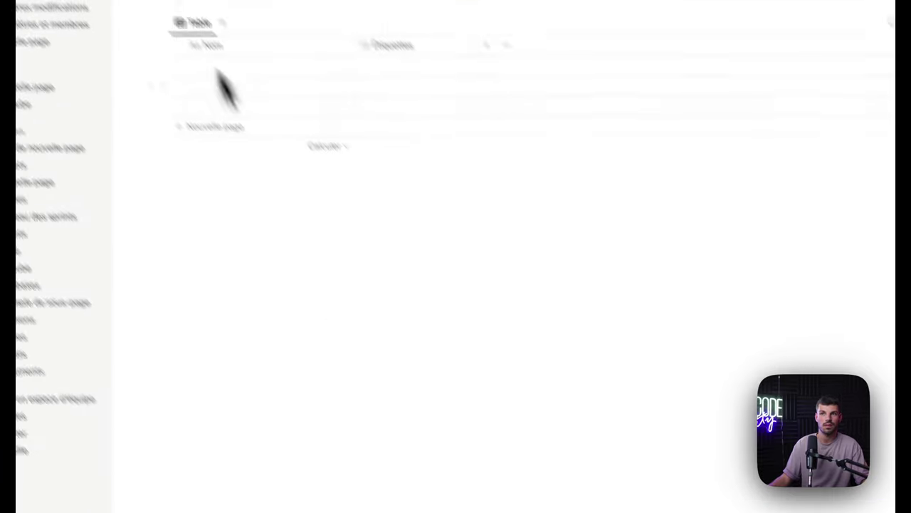
pyautogui.click(237, 21)
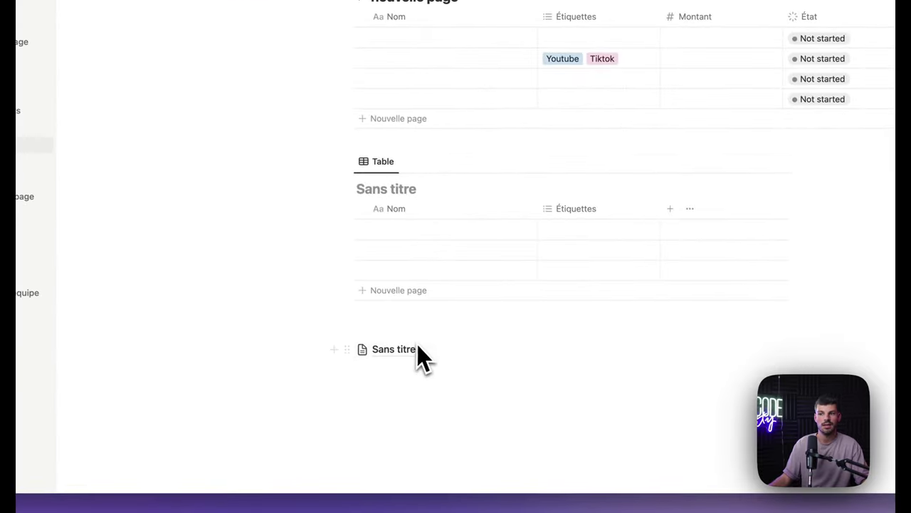
pyautogui.click(453, 413)
# Open the nouvelle page database and create a new page template for it.
pyautogui.click(188, 32)
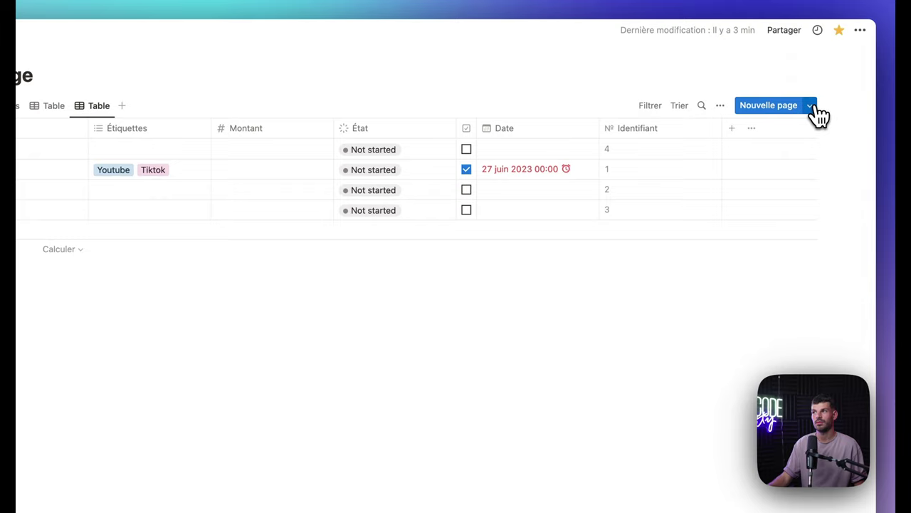
pyautogui.click(810, 108)
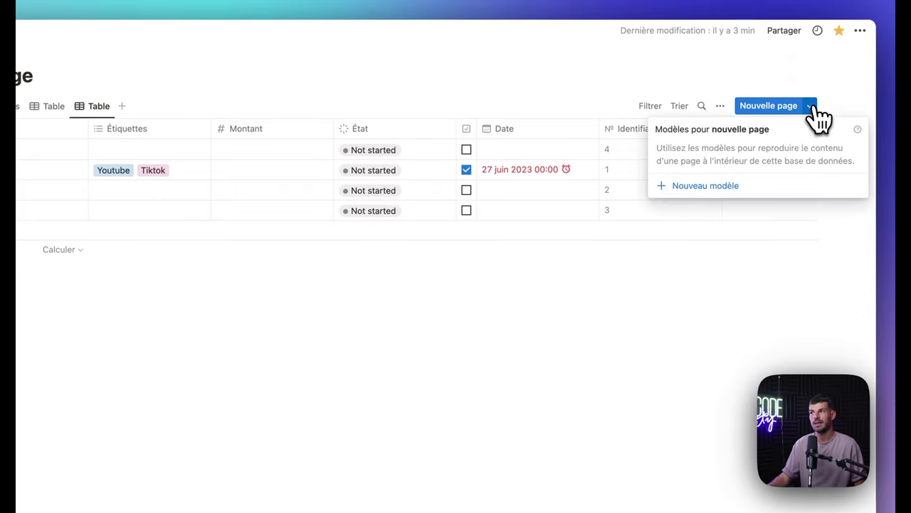
pyautogui.click(741, 189)
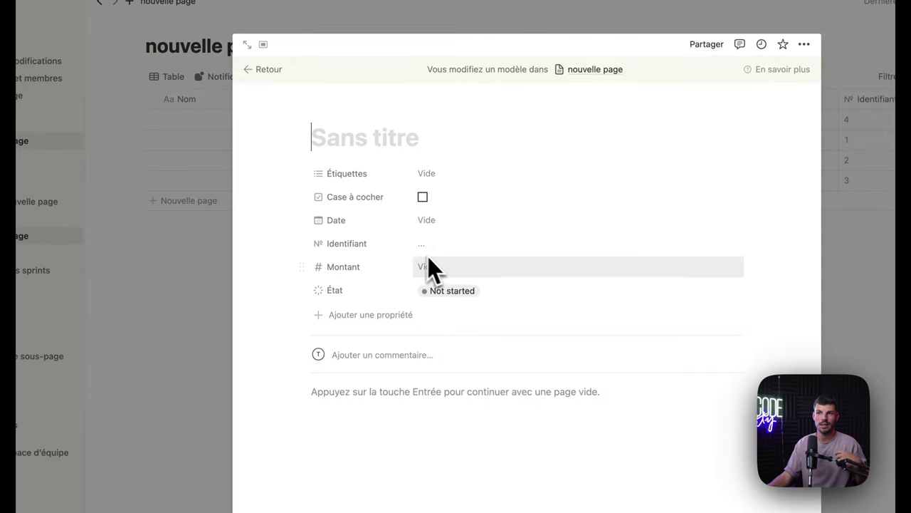
# Set the template's Étiquettes to Youtube and title it "vidéo youtube".
pyautogui.click(427, 175)
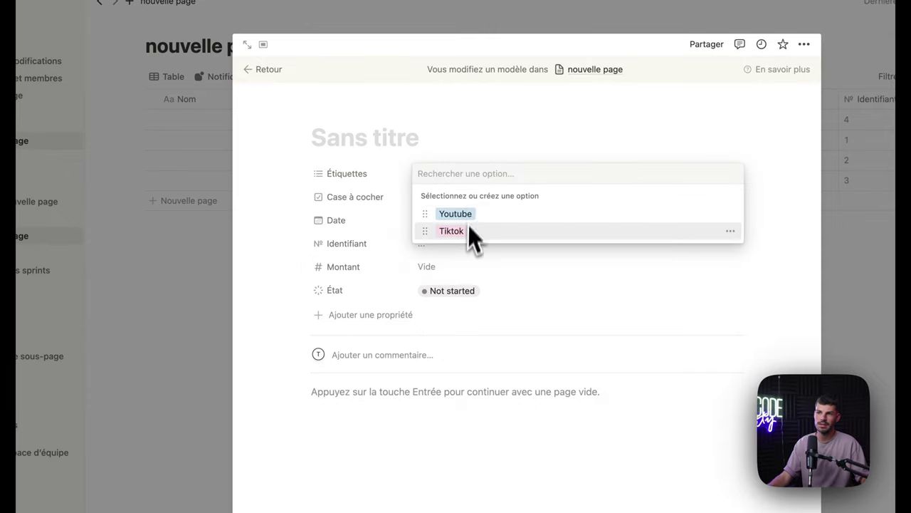
pyautogui.click(463, 216)
pyautogui.click(472, 133)
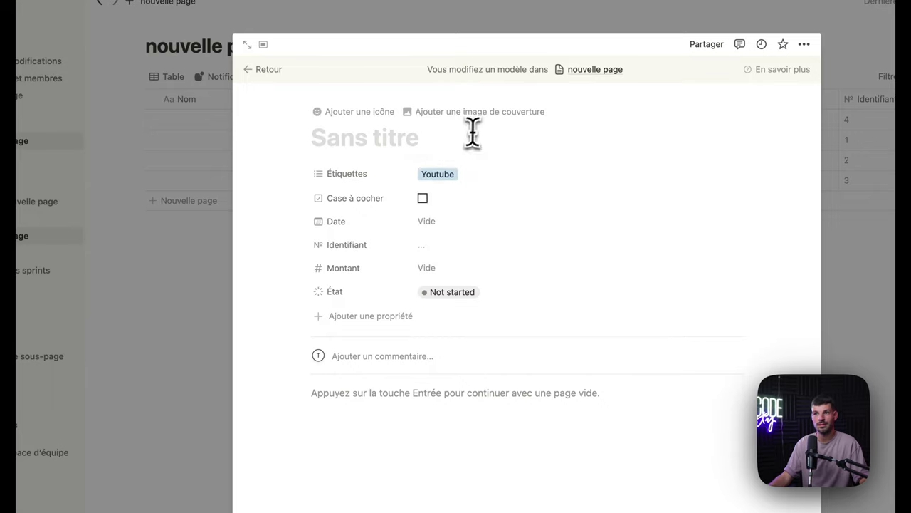
pyautogui.click(427, 147)
pyautogui.write('vidéo youtube')
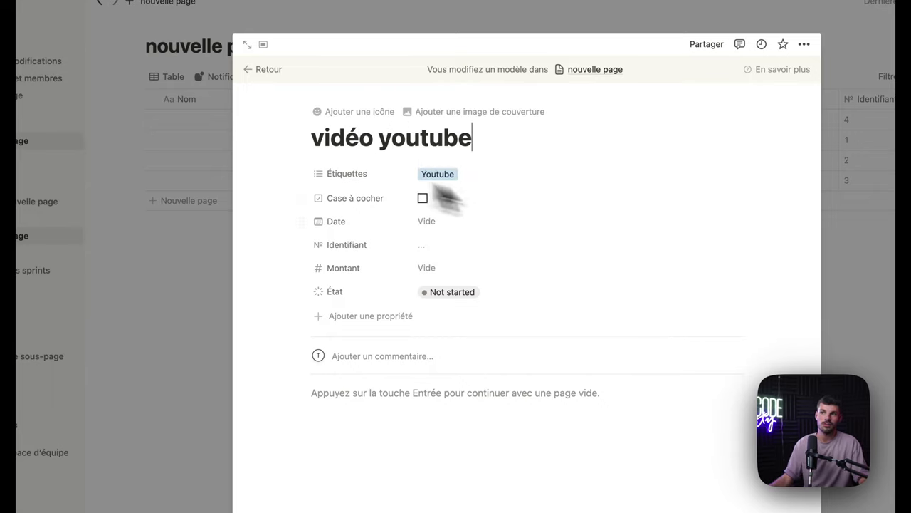
# Fill the template body with the lines Intro, Partie 1, Partie 2 and Outro, and close the template.
pyautogui.click(379, 390)
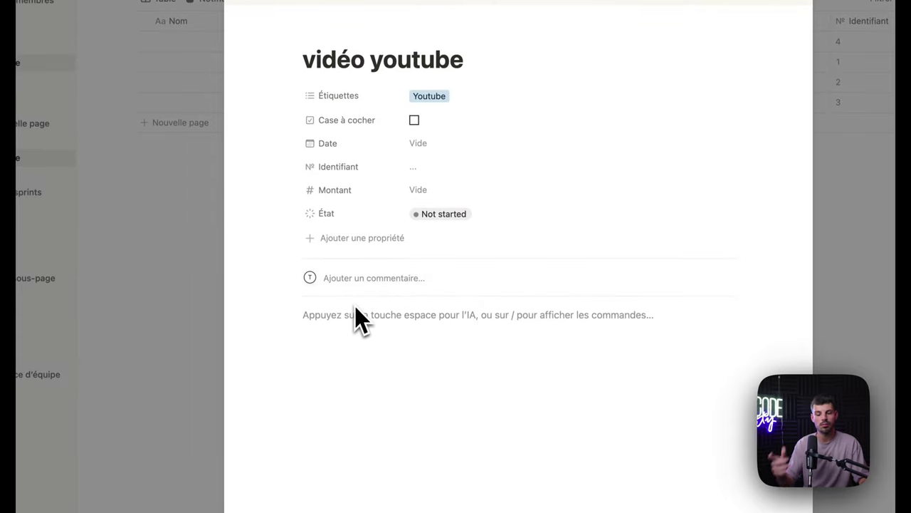
pyautogui.write('Intro')
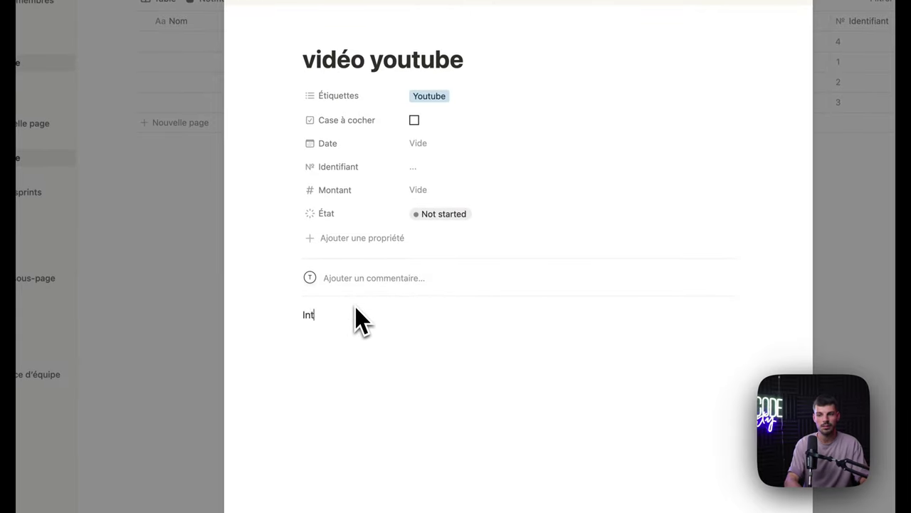
pyautogui.press('Return')
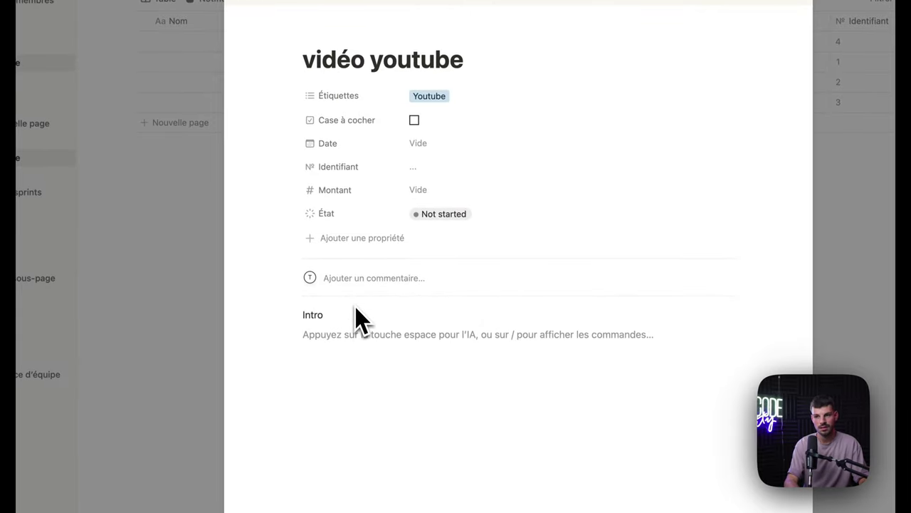
pyautogui.write('Partie 1')
pyautogui.press('Return')
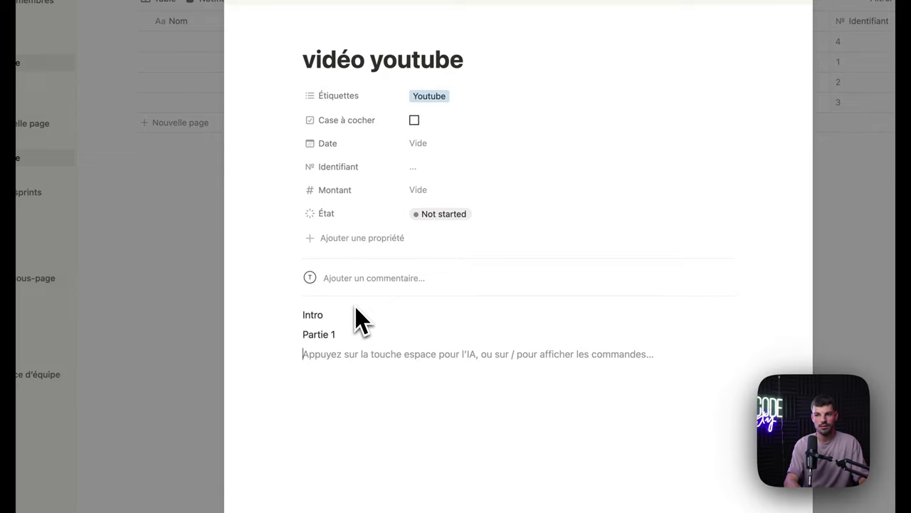
pyautogui.write('Partie 2')
pyautogui.press('Return')
pyautogui.write('Outro')
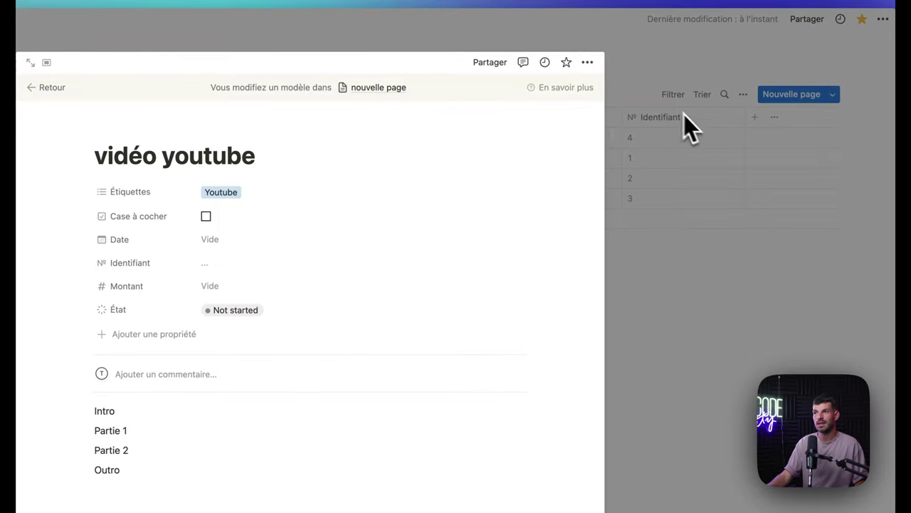
pyautogui.click(761, 285)
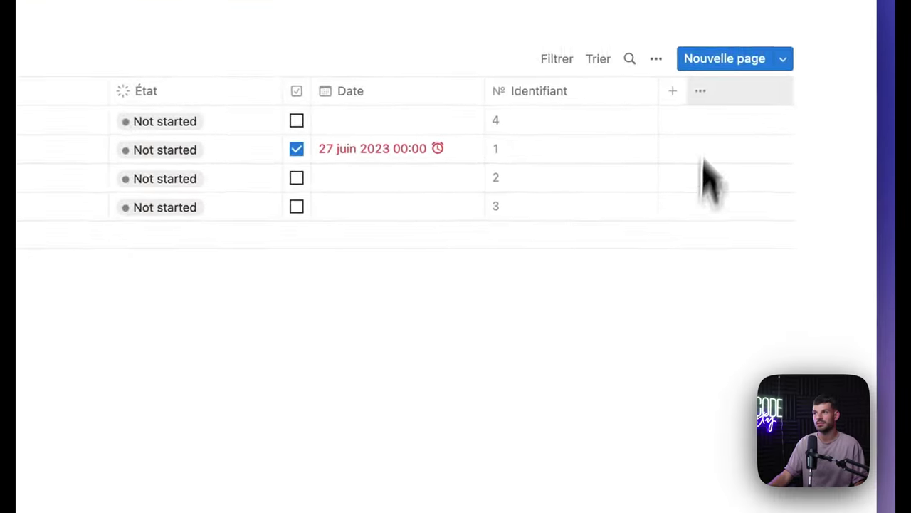
# Create a page in the database from the vidéo youtube template and reopen the list of templates.
pyautogui.click(832, 94)
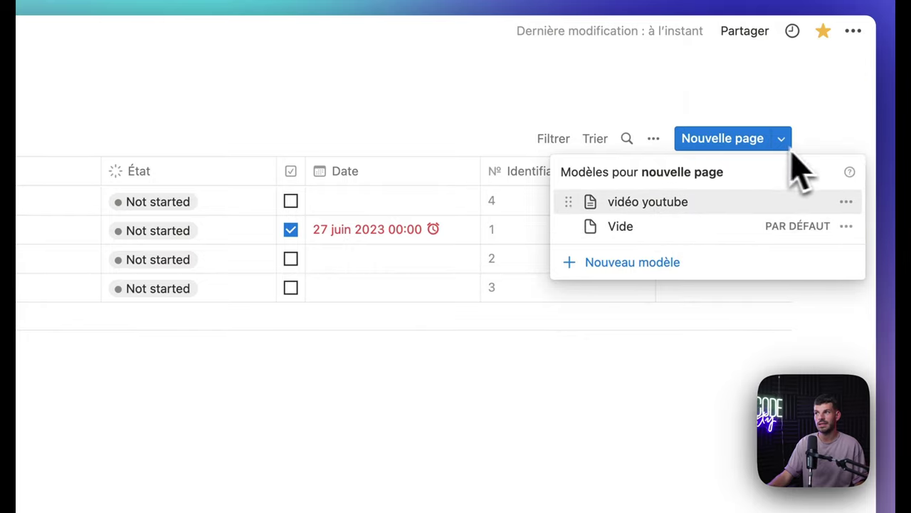
pyautogui.click(756, 208)
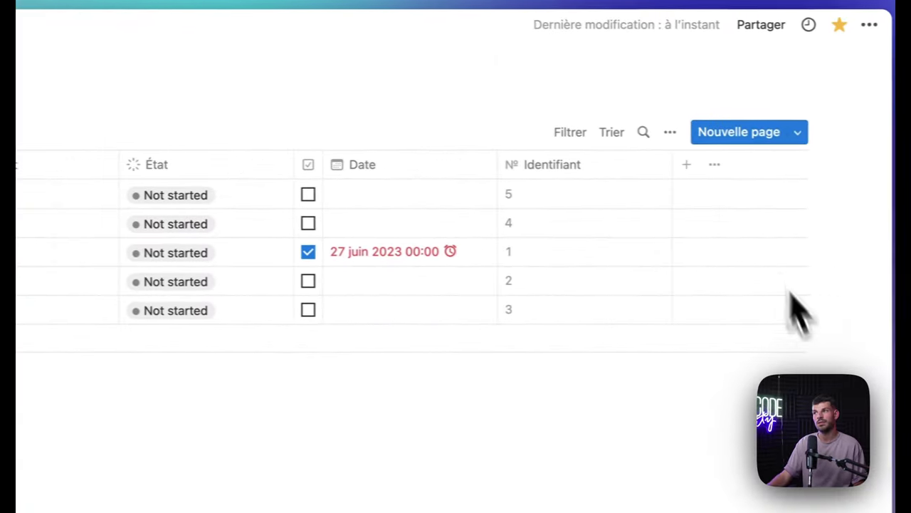
pyautogui.click(798, 133)
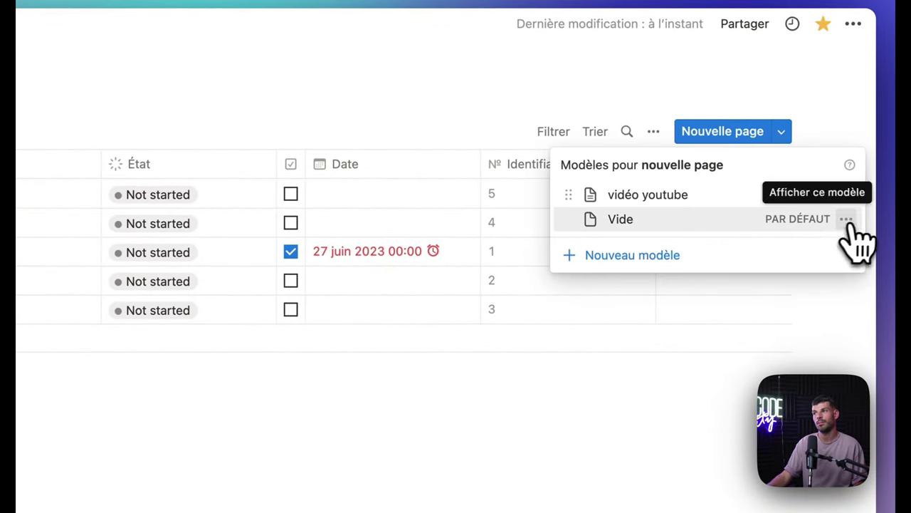
pyautogui.click(846, 195)
pyautogui.click(713, 171)
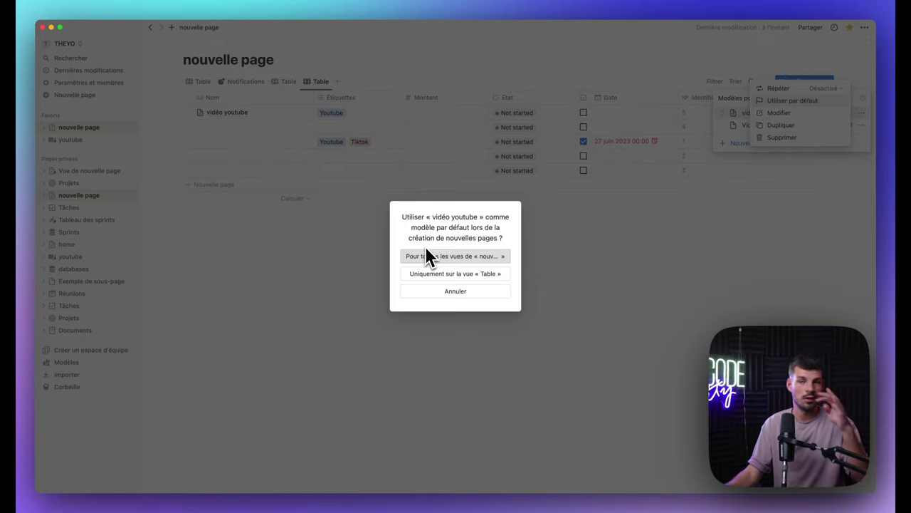
pyautogui.click(448, 292)
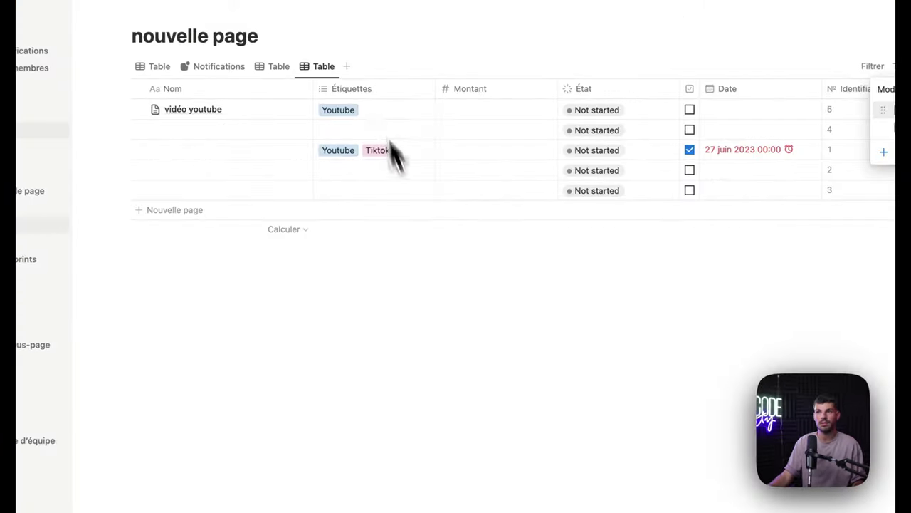
# Set the vidéo youtube template as the default for new pages in the nouvelle page database.
pyautogui.click(858, 149)
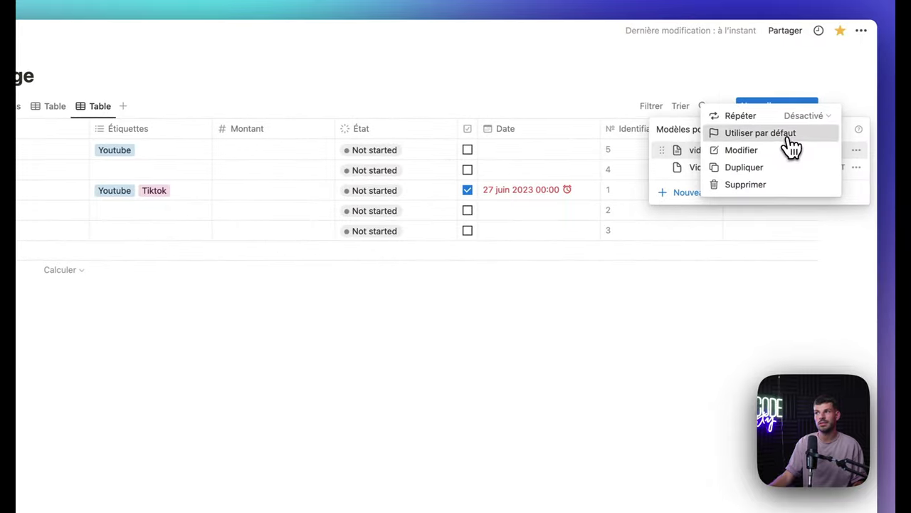
pyautogui.click(760, 133)
pyautogui.click(536, 329)
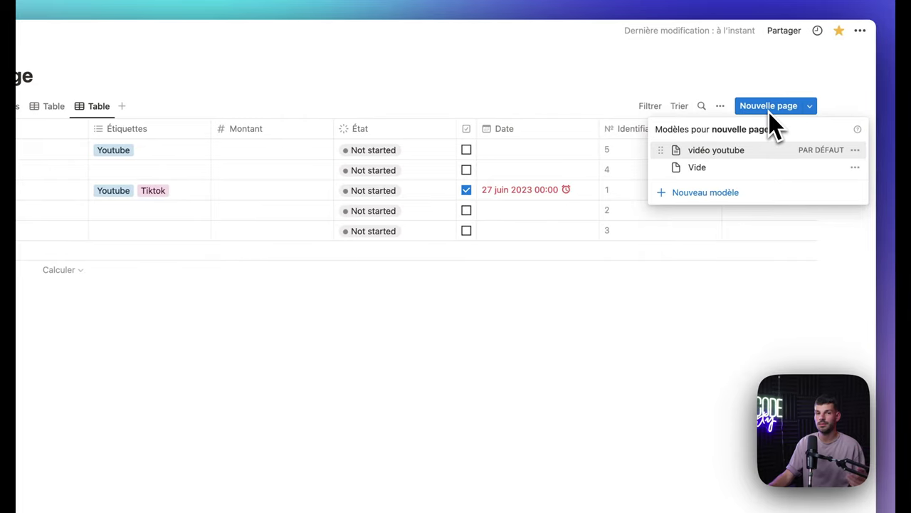
# View the daily repeat settings (Tous les jours) of the vidéo youtube template and leave them without saving.
pyautogui.click(851, 151)
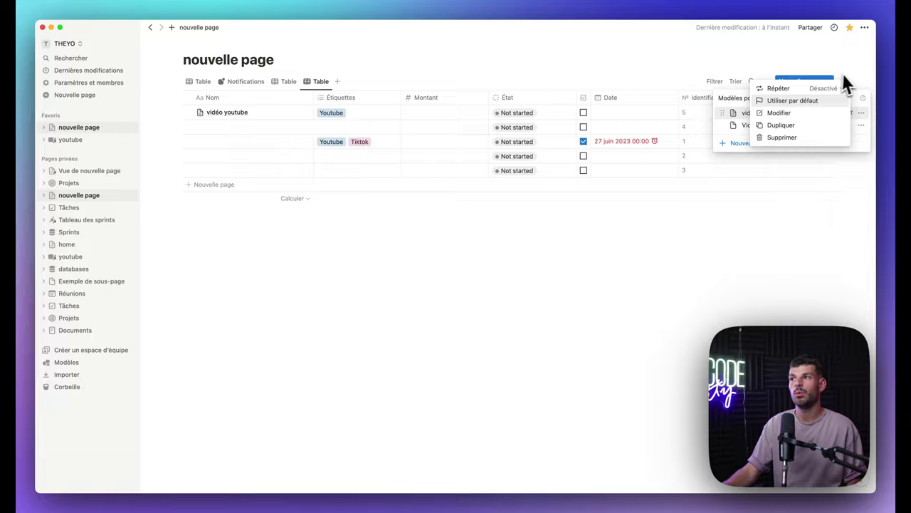
pyautogui.click(830, 89)
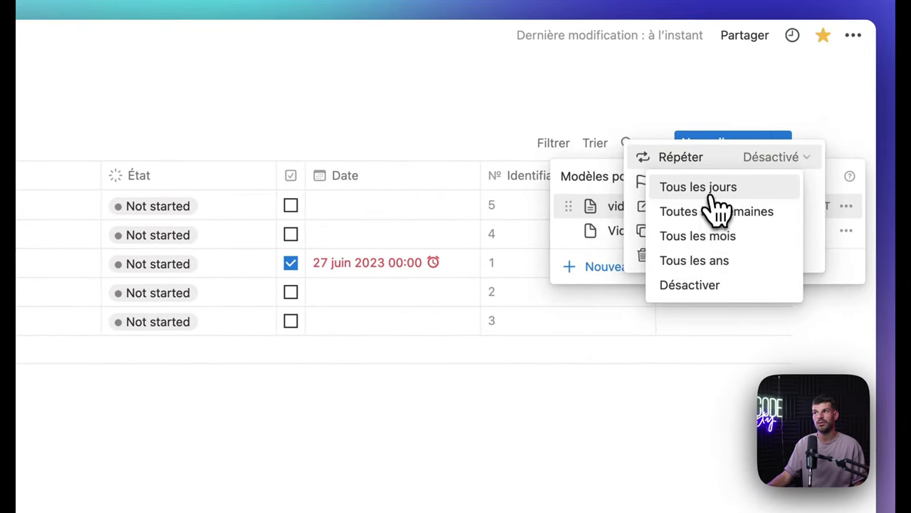
pyautogui.click(714, 194)
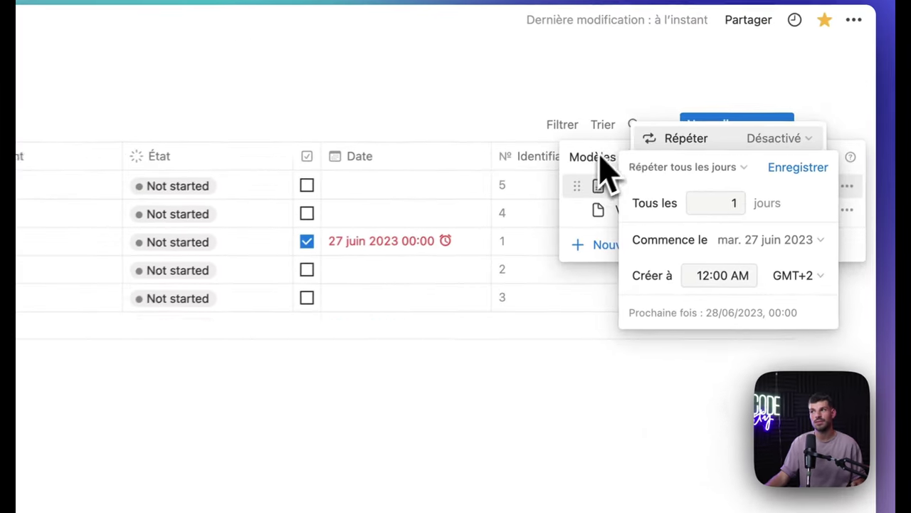
pyautogui.press('Escape')
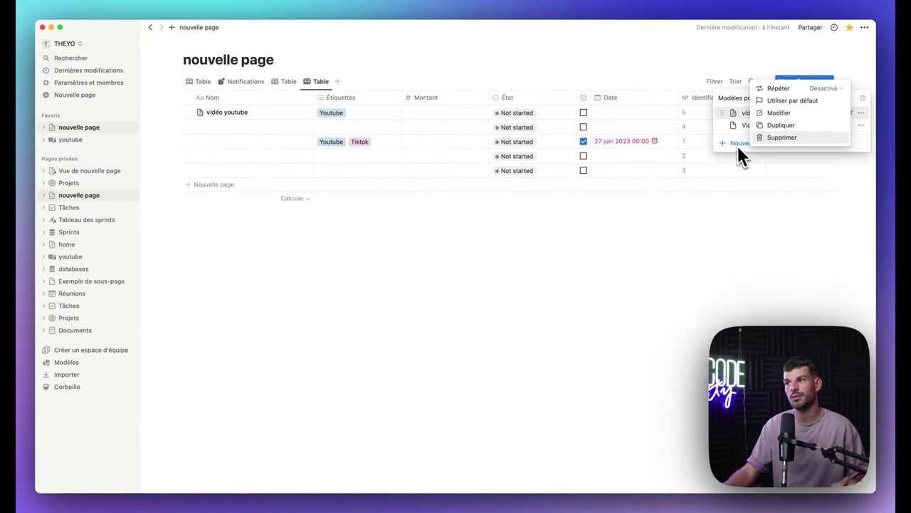
pyautogui.press('Escape')
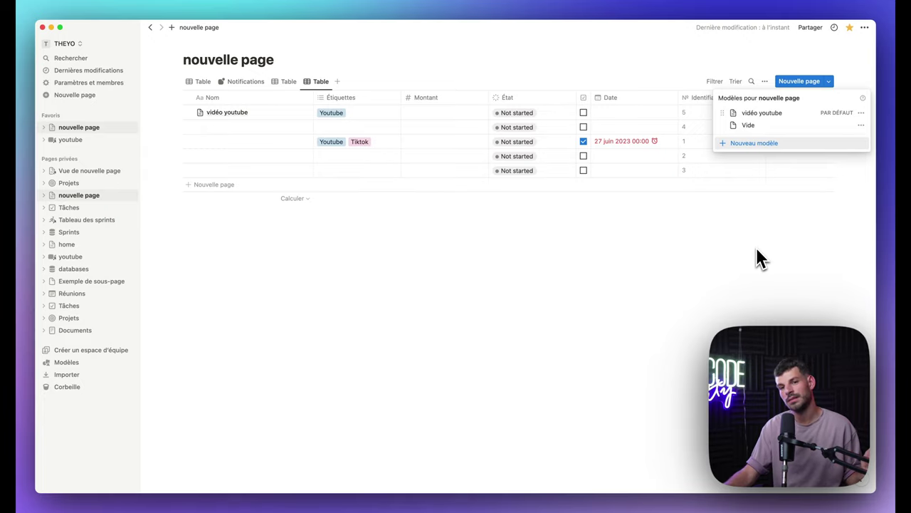
# Open the workspace's template gallery and look through its category list, staying in Vie professionnelle.
pyautogui.click(102, 363)
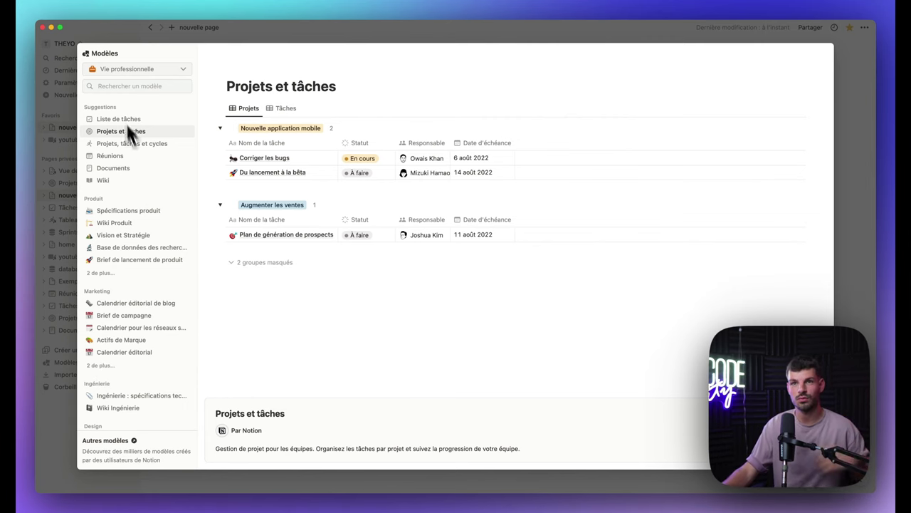
pyautogui.click(129, 69)
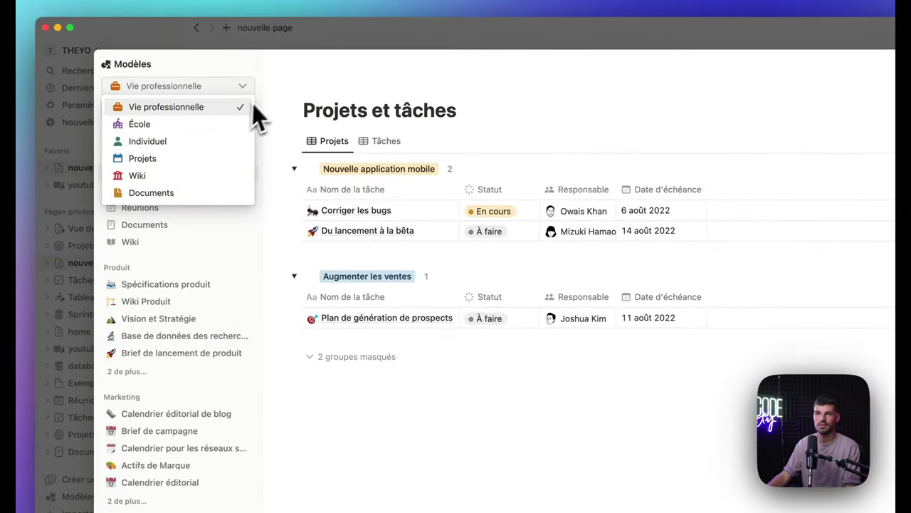
pyautogui.click(298, 107)
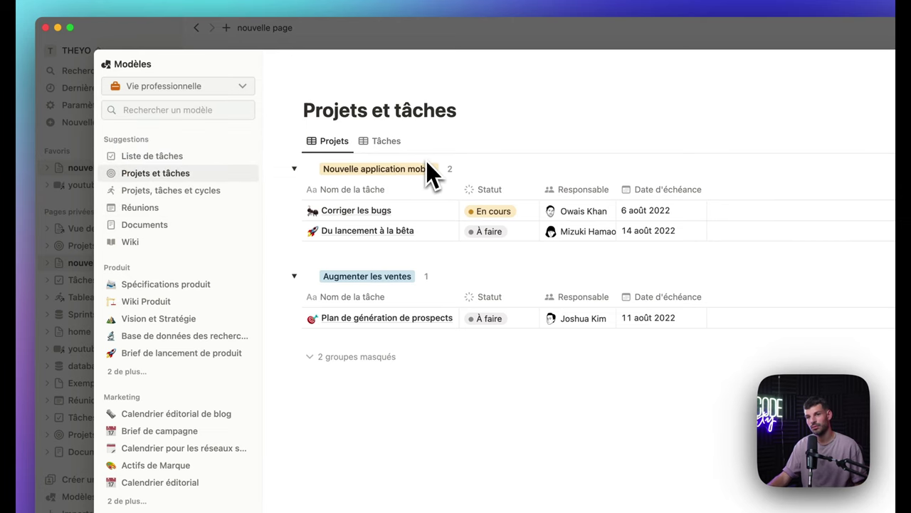
# Preview the suggested templates, including Projets et tâches, Projets, tâches et cycles, Documents and Réunions.
pyautogui.click(203, 190)
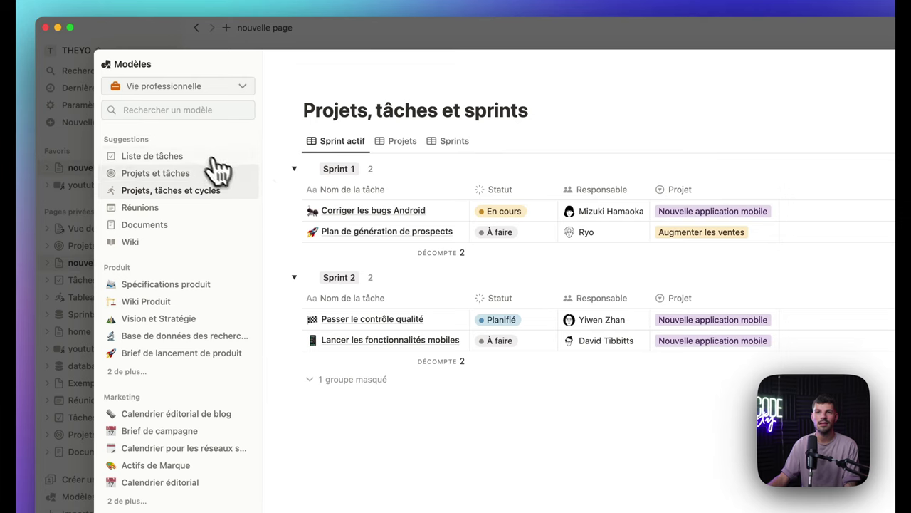
pyautogui.click(212, 173)
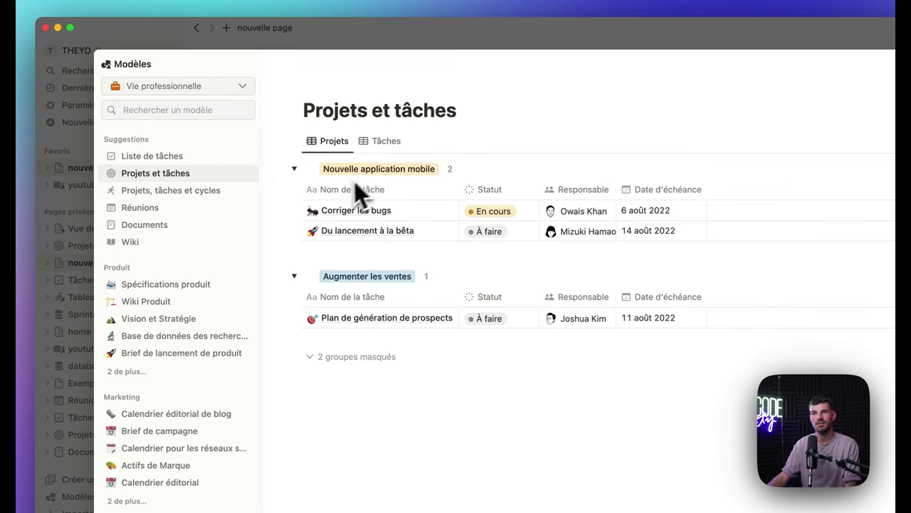
pyautogui.click(203, 203)
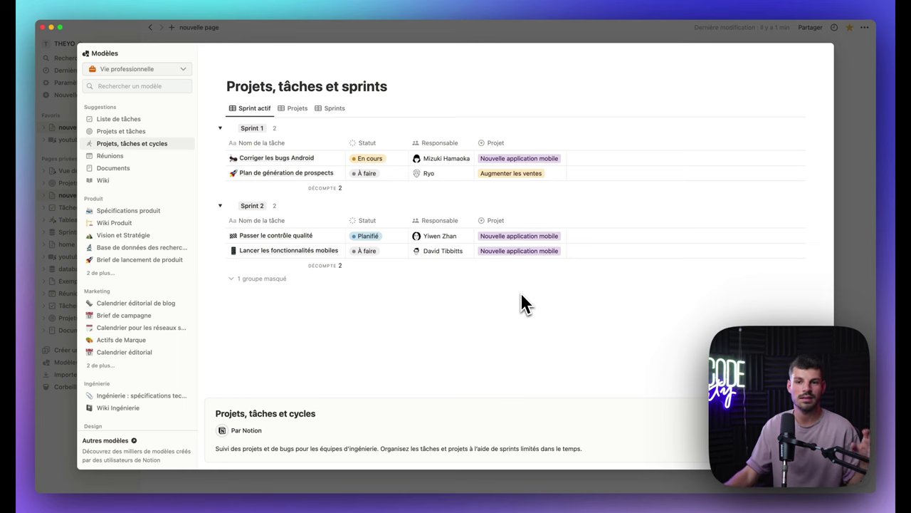
pyautogui.click(164, 169)
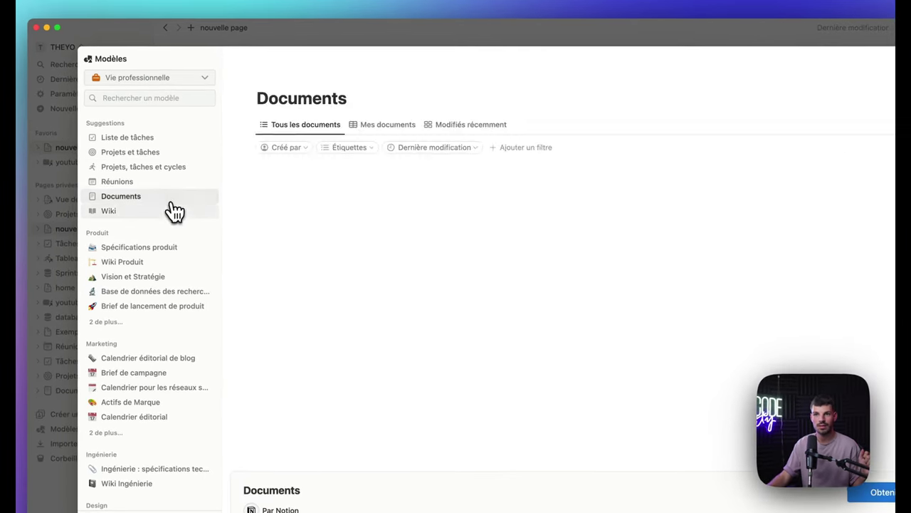
pyautogui.click(170, 208)
pyautogui.click(146, 183)
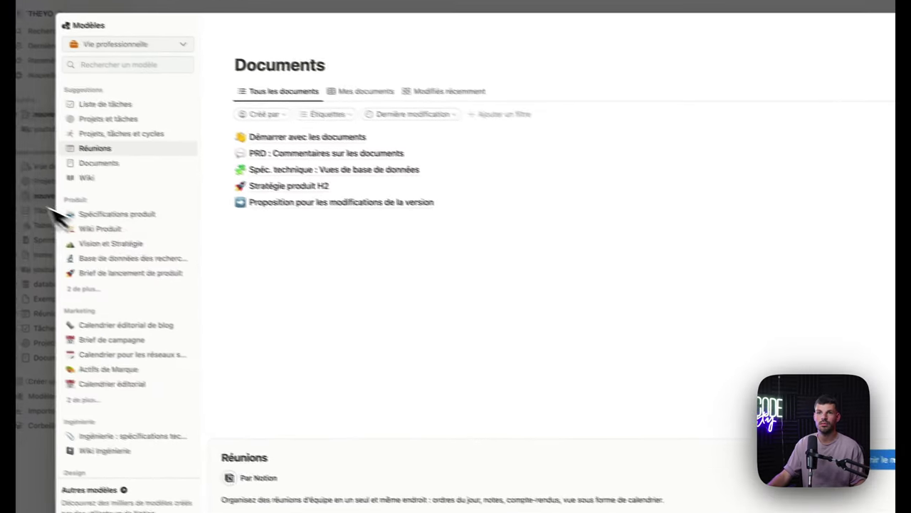
# Add the Projets, tâches et cycles template to the workspace.
pyautogui.click(100, 133)
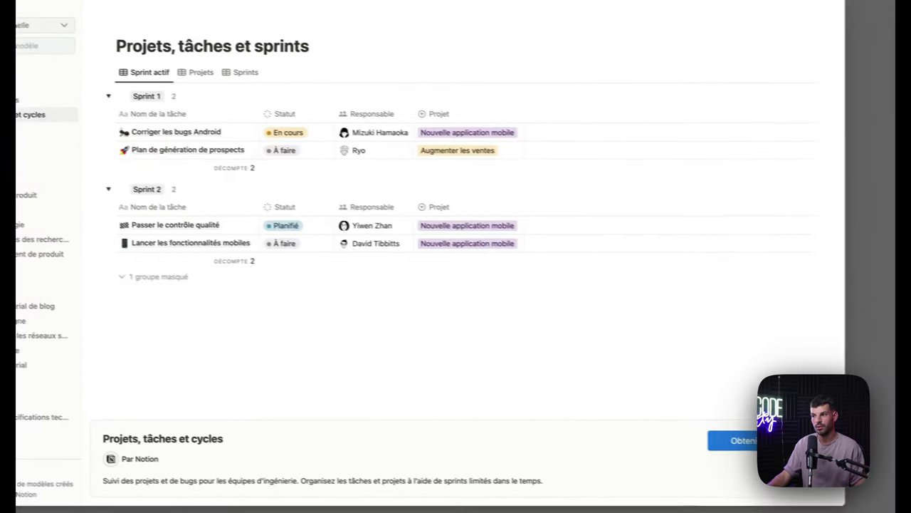
pyautogui.click(723, 442)
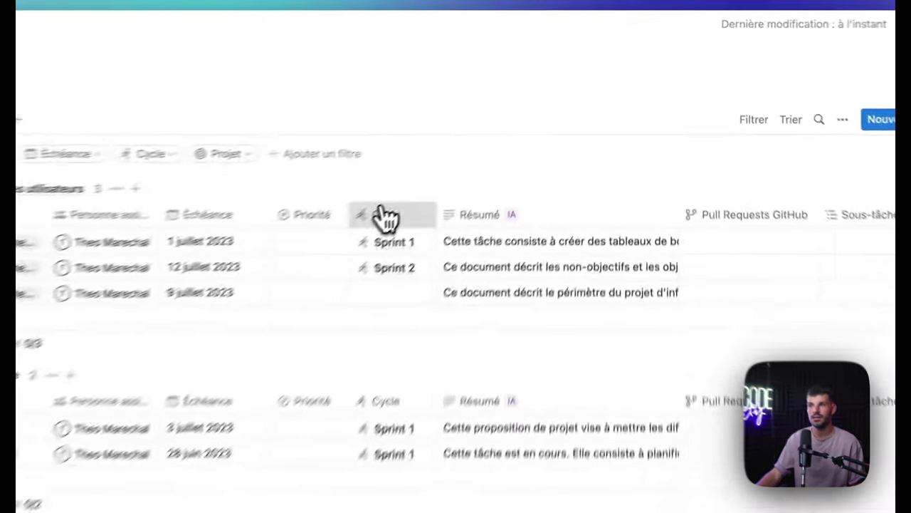
# Examine the Cycle and Pull Requests GitHub column options and the property types available for the Tâches database.
pyautogui.click(507, 135)
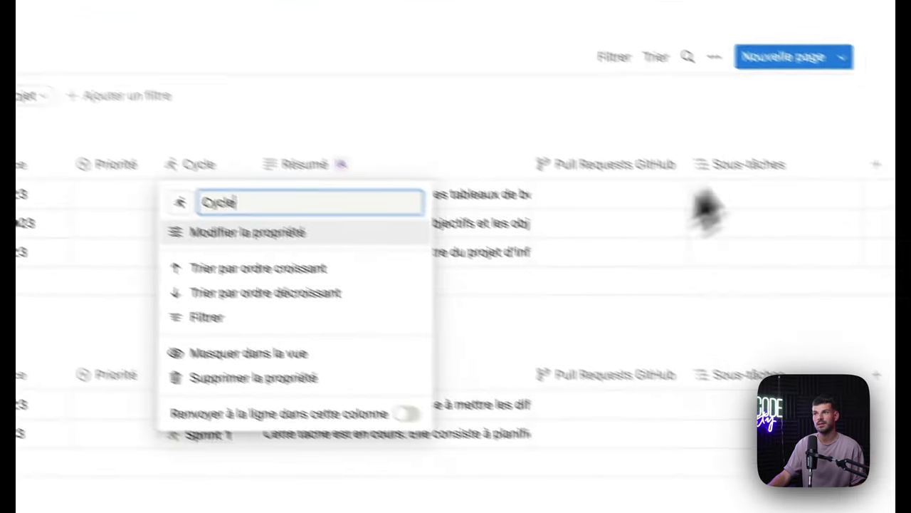
pyautogui.click(826, 262)
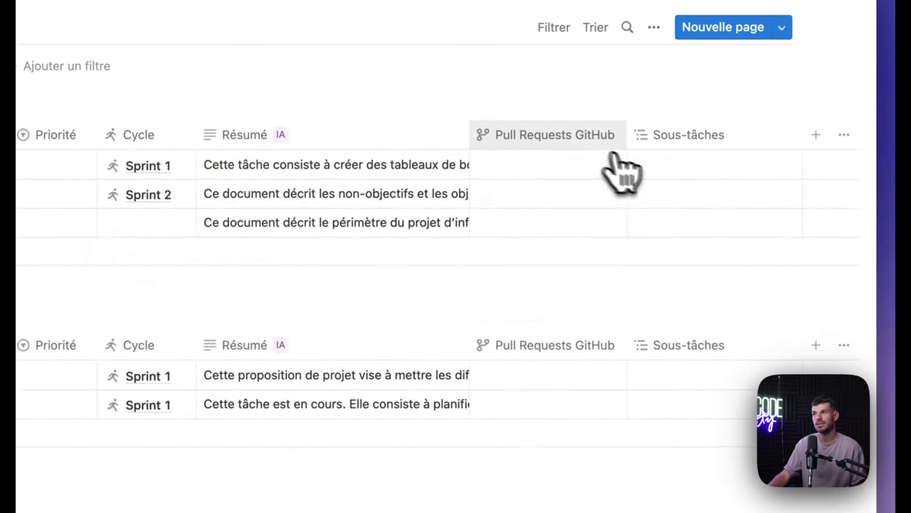
pyautogui.click(601, 138)
pyautogui.click(687, 128)
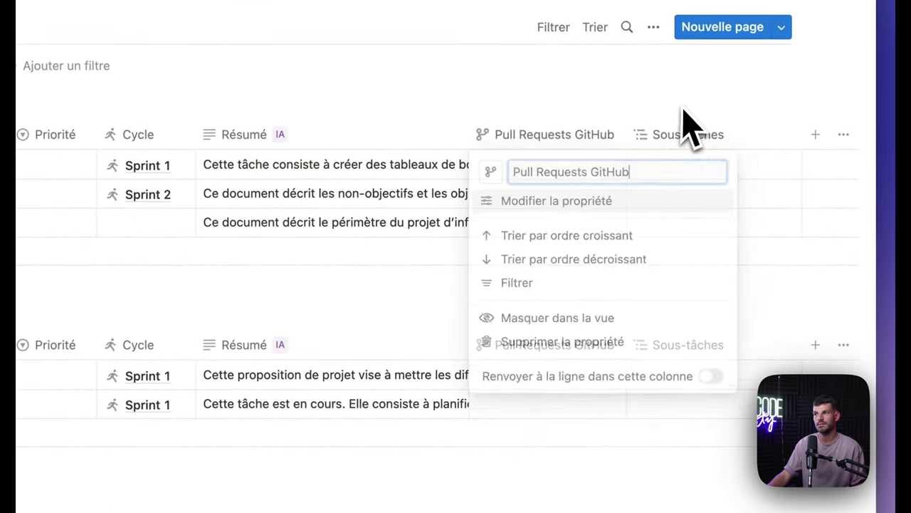
pyautogui.hscroll(2, 677, 162)
pyautogui.click(761, 136)
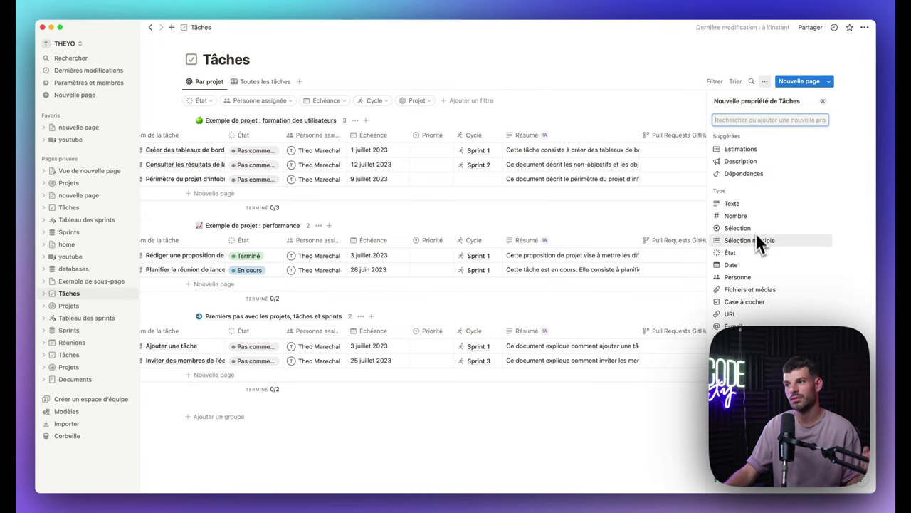
pyautogui.click(548, 346)
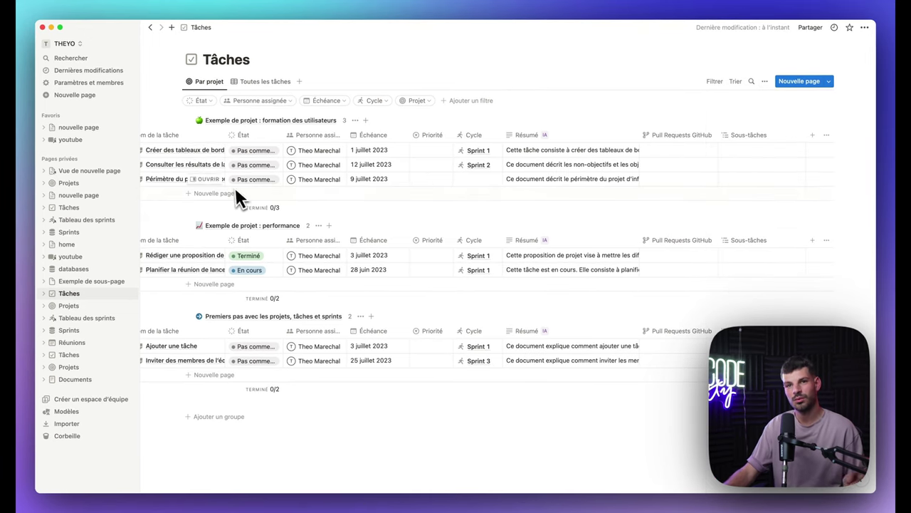
# Add a text property with custom AI autofill to the favourite nouvelle page database and start its generation prompt with "Quelle".
pyautogui.click(93, 127)
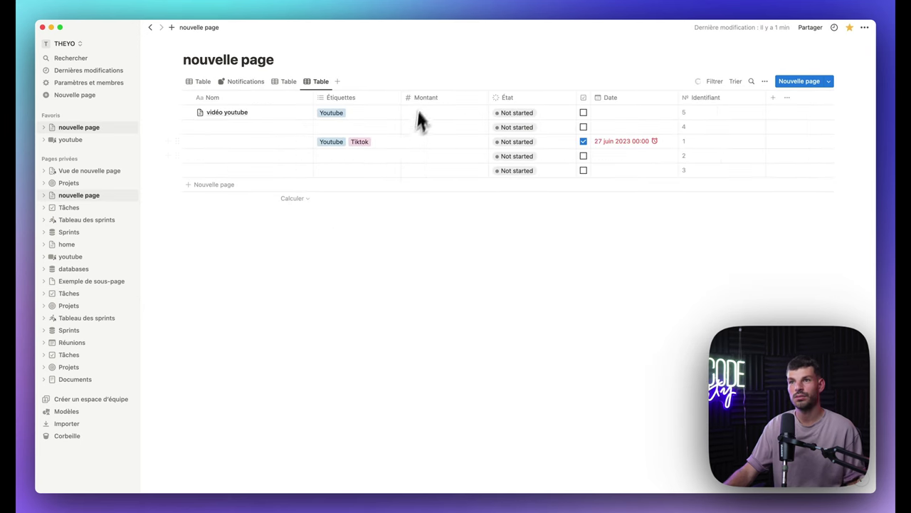
pyautogui.click(772, 97)
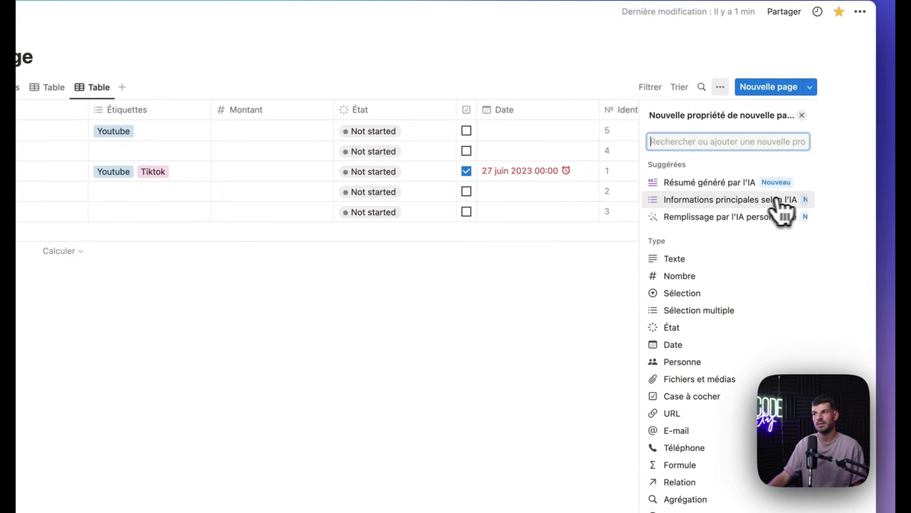
pyautogui.click(755, 222)
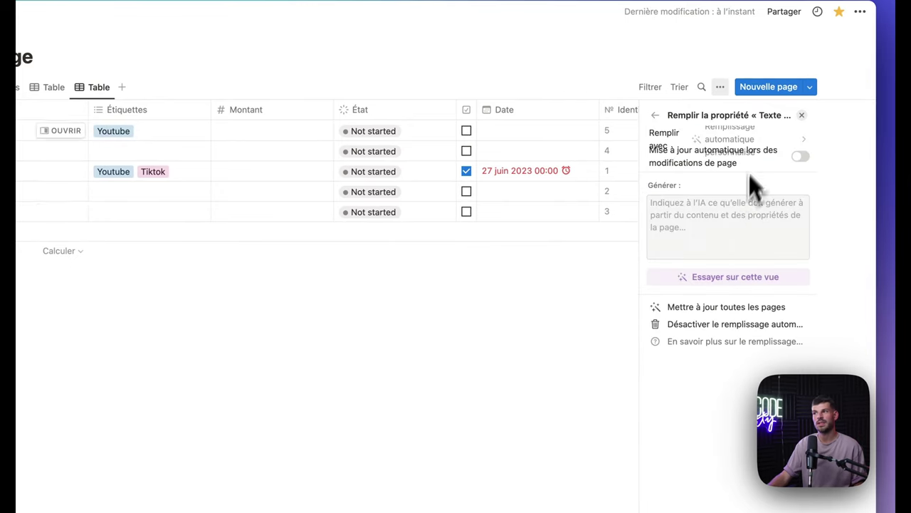
pyautogui.click(726, 218)
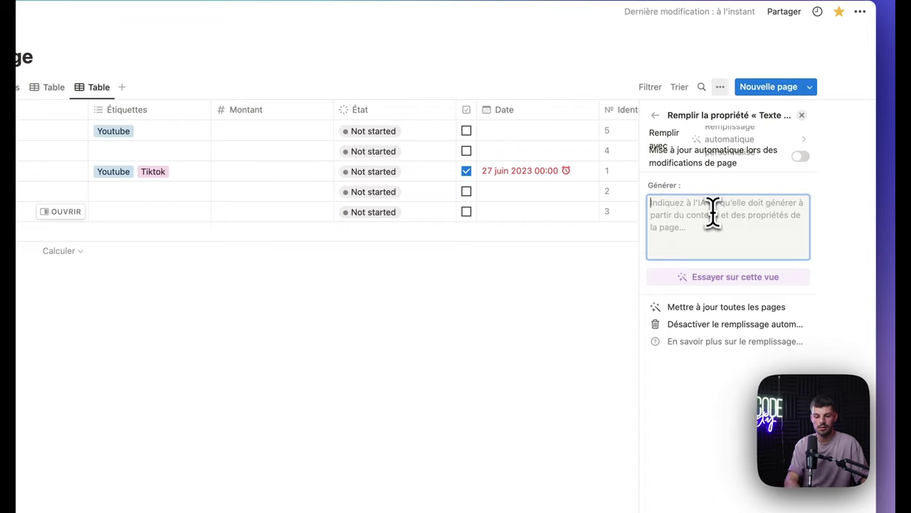
pyautogui.write('Quelle')
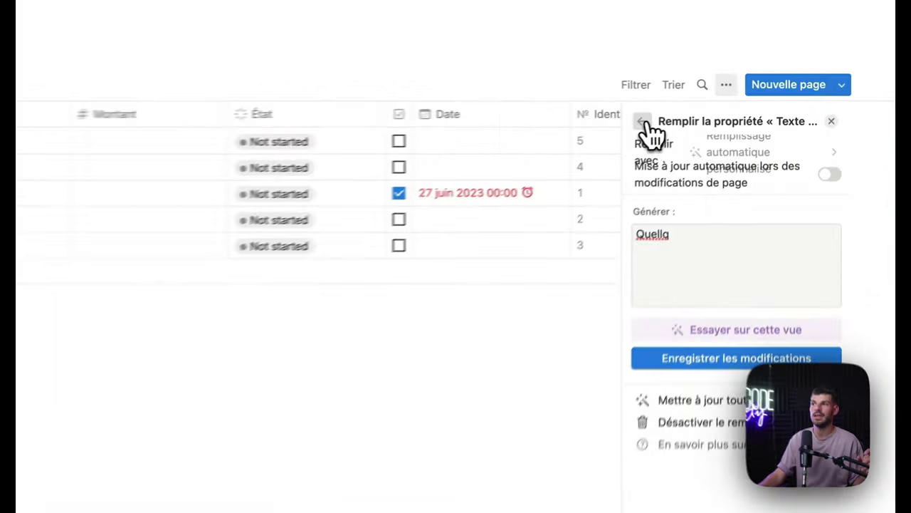
pyautogui.click(719, 102)
pyautogui.click(445, 284)
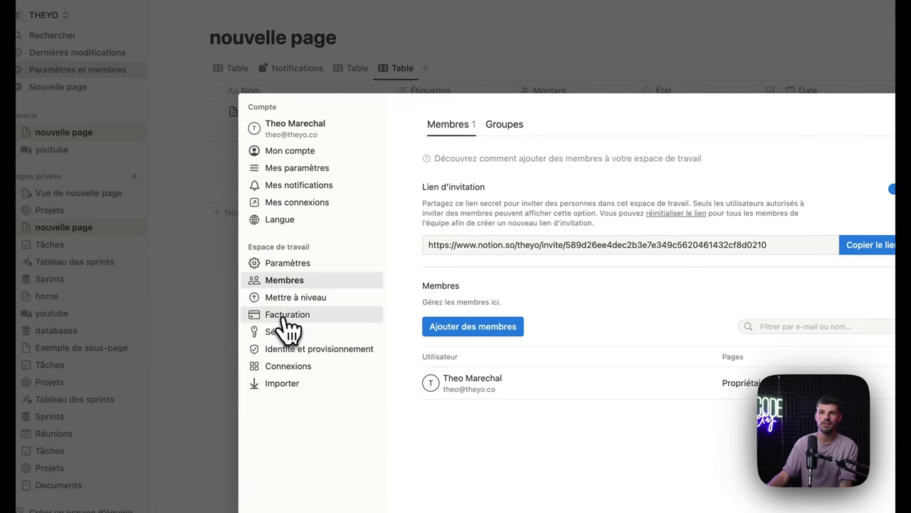
# Look through all the workspace connections listed in the Connexions settings.
pyautogui.click(282, 367)
pyautogui.scroll(-5, 542, 235)
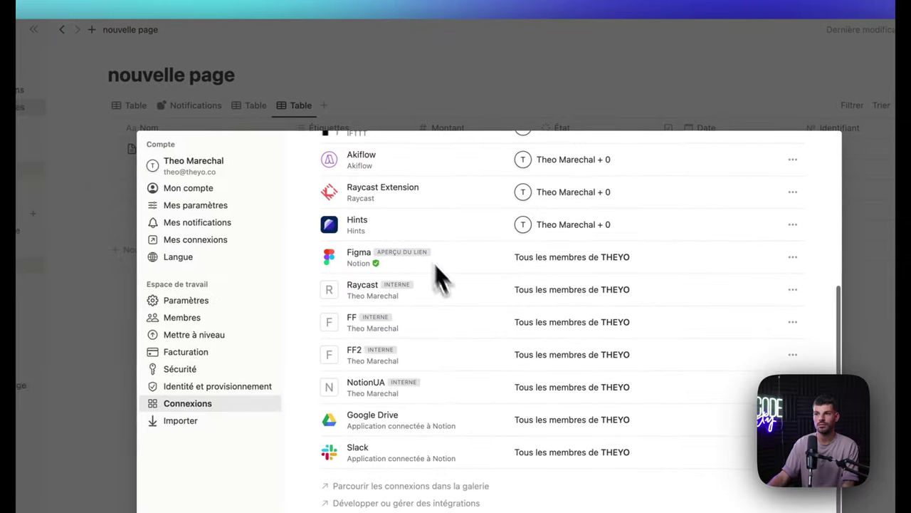
pyautogui.scroll(5, 548, 296)
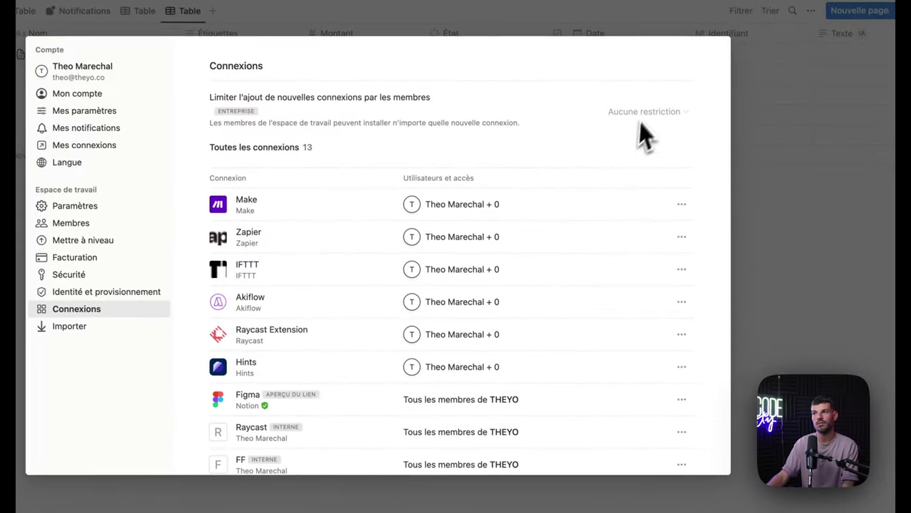
pyautogui.scroll(-2, 552, 270)
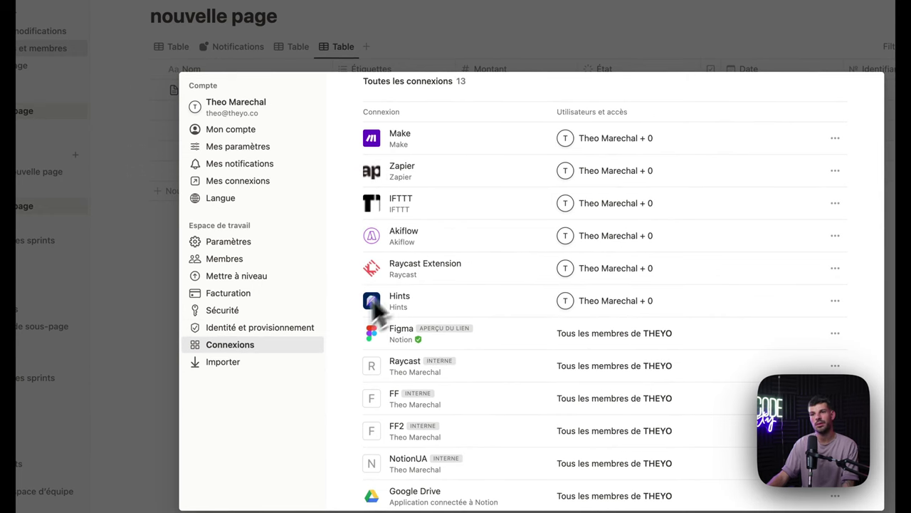
pyautogui.scroll(-1, 463, 237)
pyautogui.scroll(-1, 467, 239)
pyautogui.scroll(2, 507, 309)
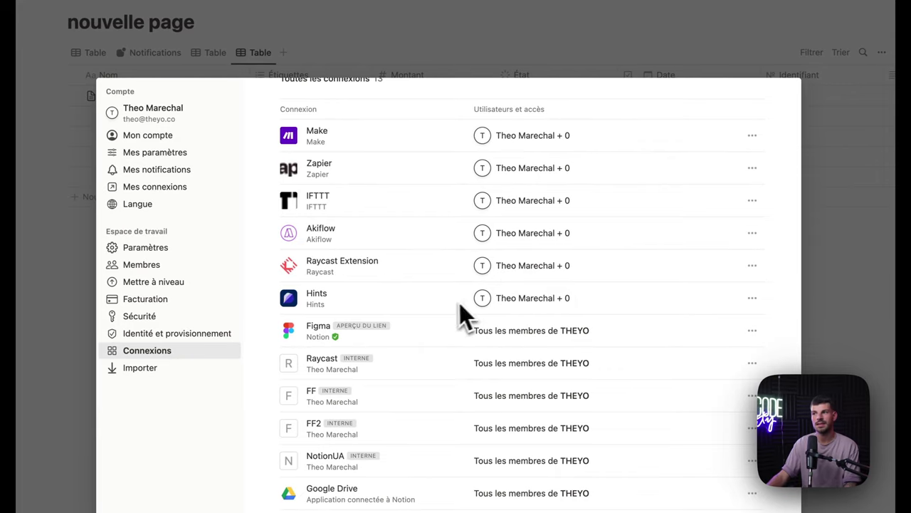
# Review the workspace's general settings, including its name, icon, domain, allowed e-mail domains and public home page.
pyautogui.click(144, 249)
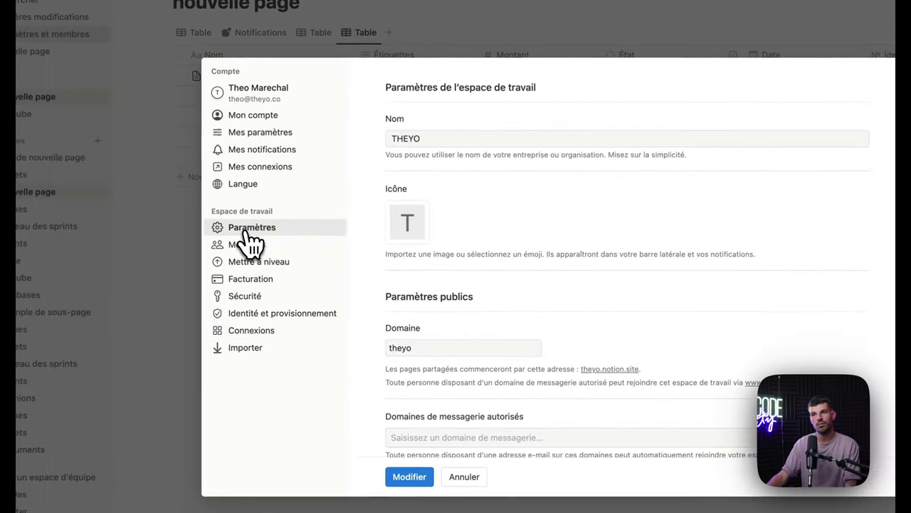
pyautogui.scroll(-3, 557, 220)
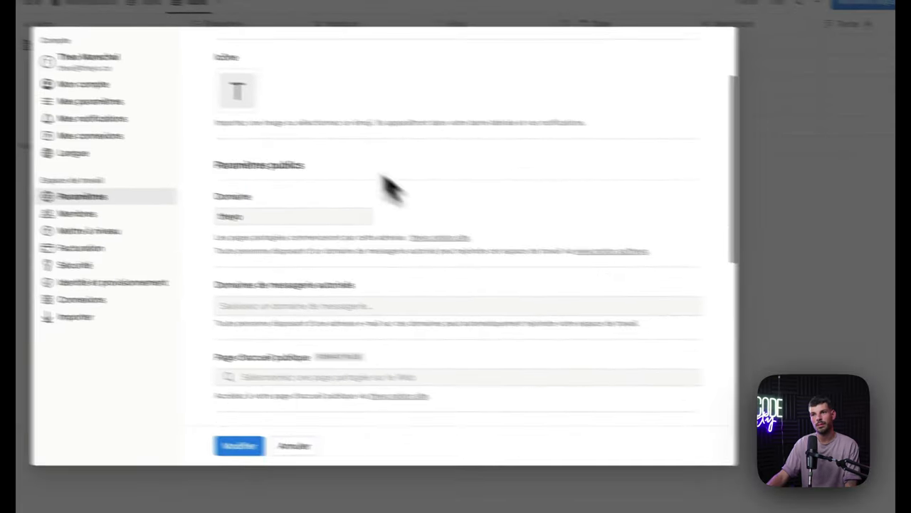
pyautogui.scroll(3, 466, 151)
pyautogui.scroll(-2, 396, 153)
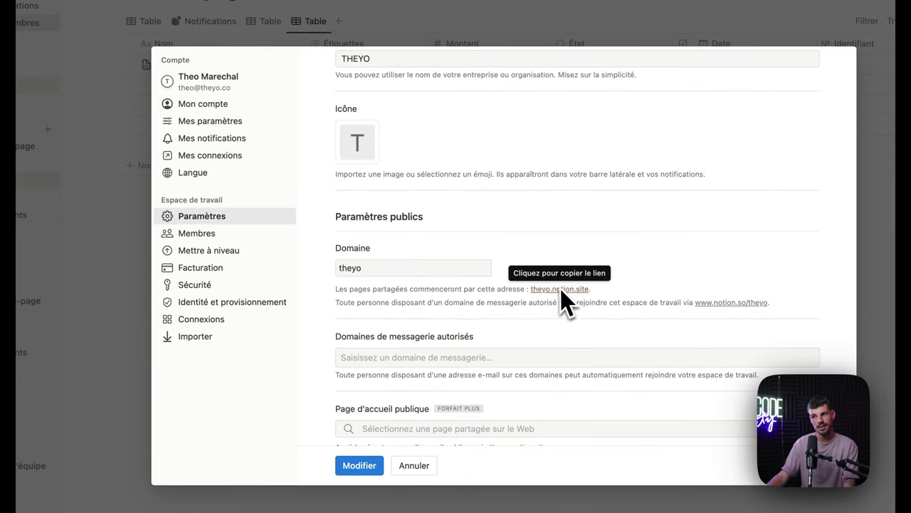
pyautogui.scroll(-1, 534, 303)
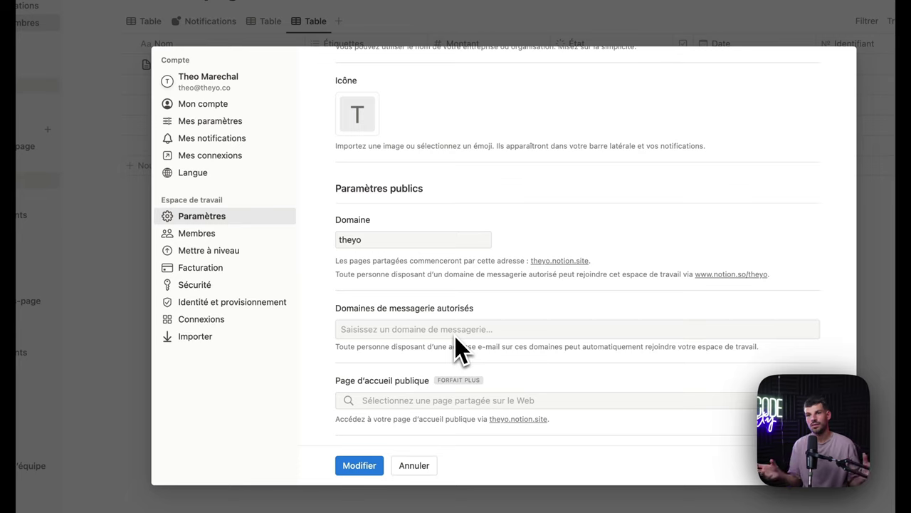
# Check which interface languages are offered in the Langue settings, keeping Français (France).
pyautogui.click(259, 172)
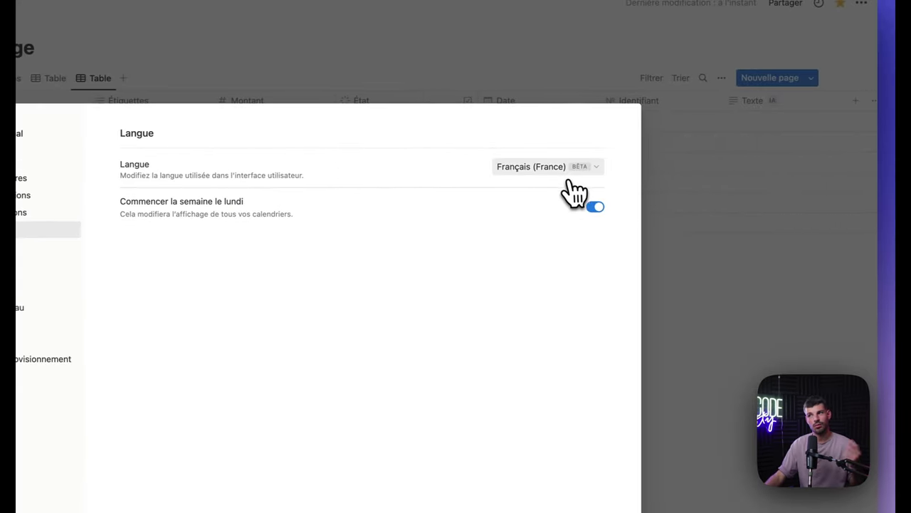
pyautogui.click(566, 172)
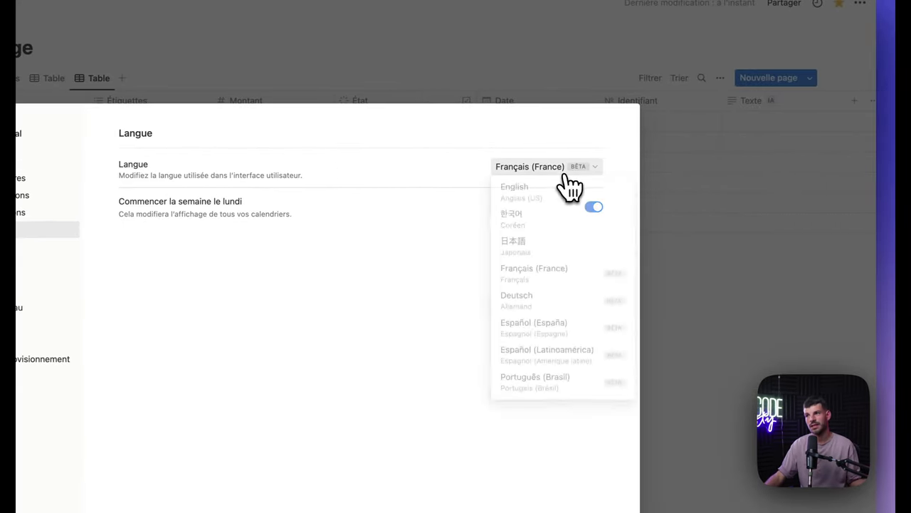
pyautogui.click(363, 317)
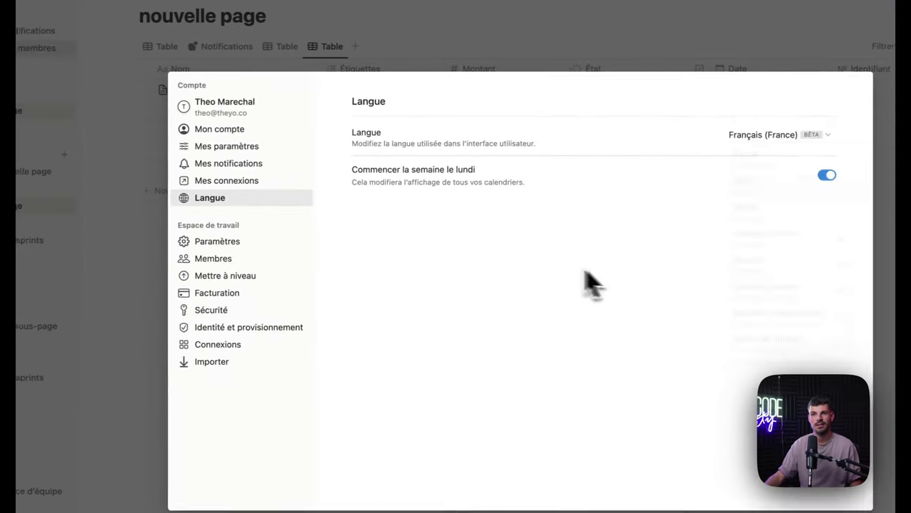
# Review the account's personal connections, the suggested new ones, and the notification settings.
pyautogui.click(221, 190)
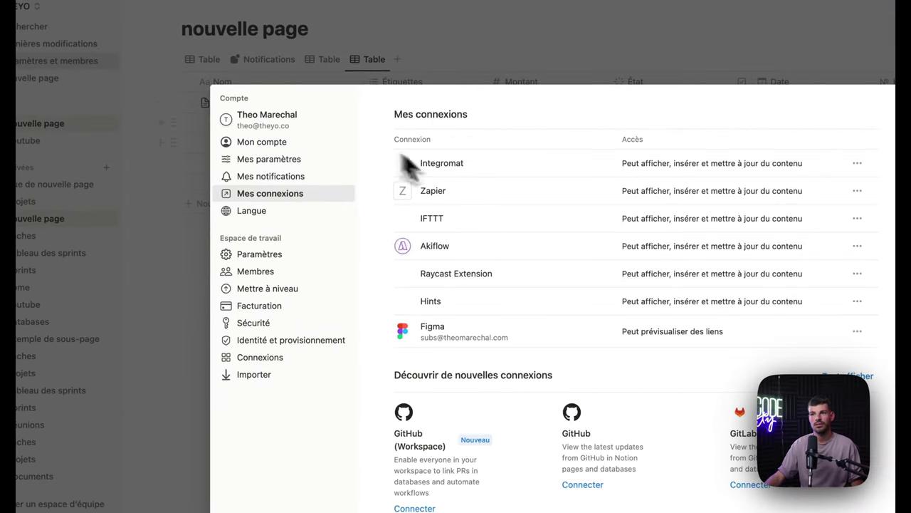
pyautogui.scroll(-3, 412, 240)
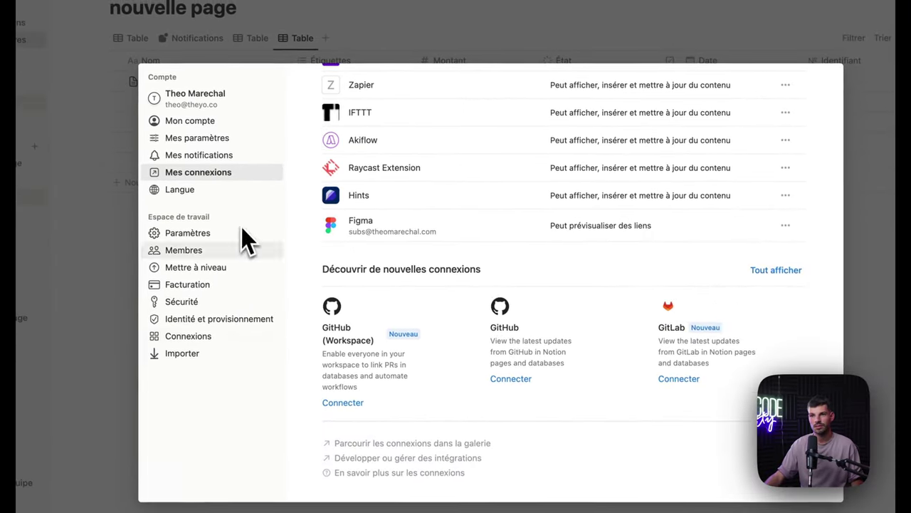
pyautogui.click(228, 156)
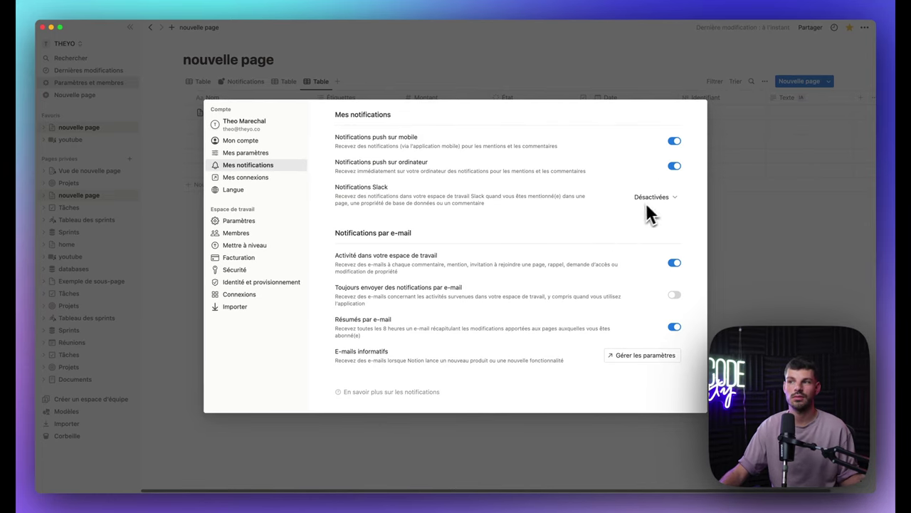
# Try the Sombre appearance in the personal settings and return it to Clair.
pyautogui.click(246, 152)
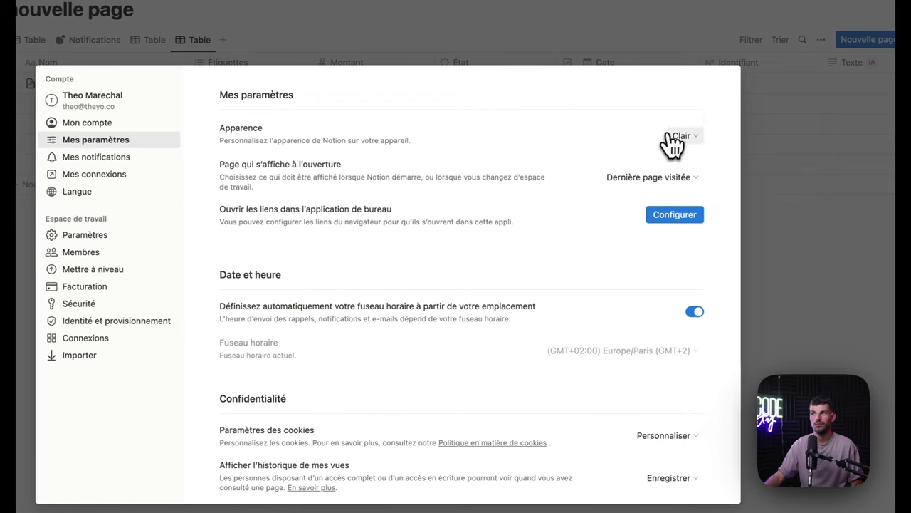
pyautogui.click(672, 139)
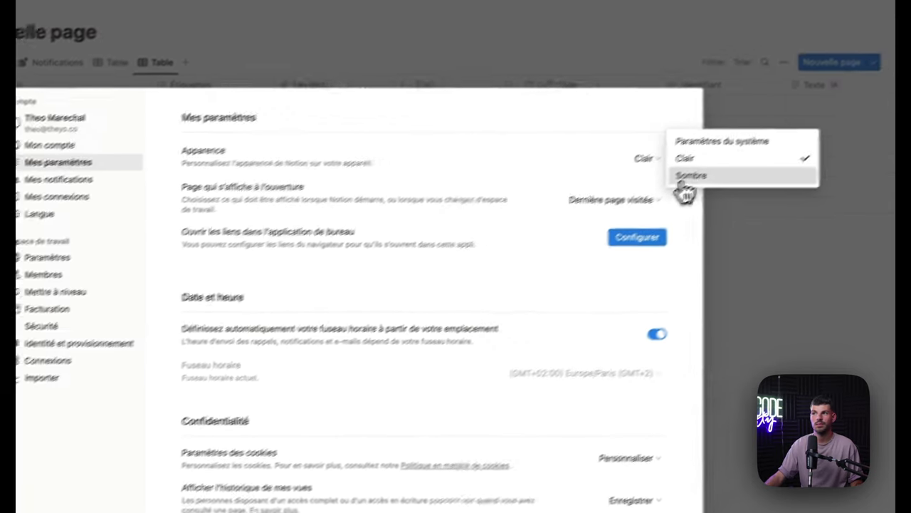
pyautogui.click(727, 154)
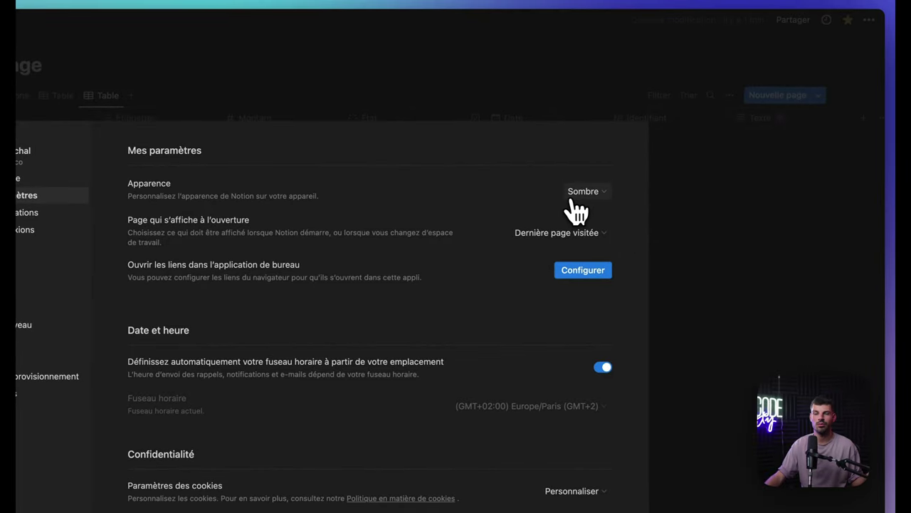
pyautogui.click(574, 205)
pyautogui.click(637, 191)
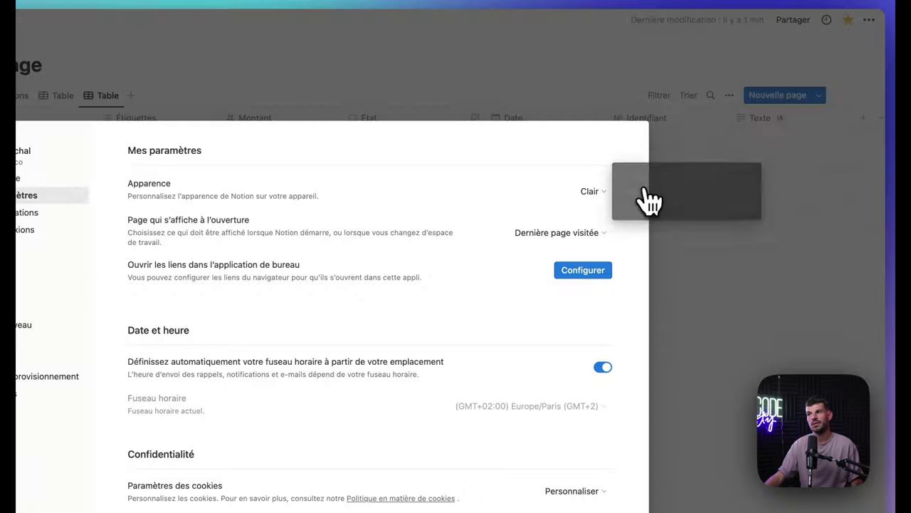
# Check the options for the page shown at startup, keeping Dernière page visitée, and view the date and privacy settings.
pyautogui.click(582, 235)
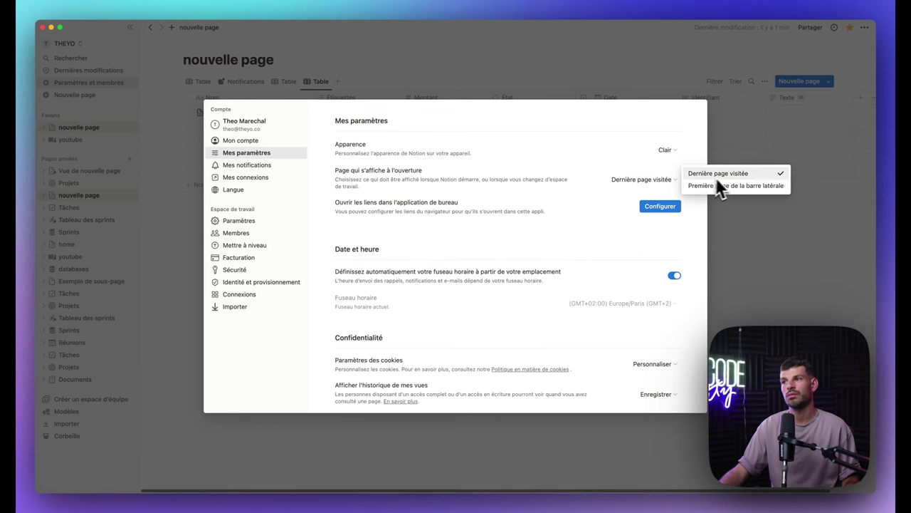
pyautogui.click(580, 204)
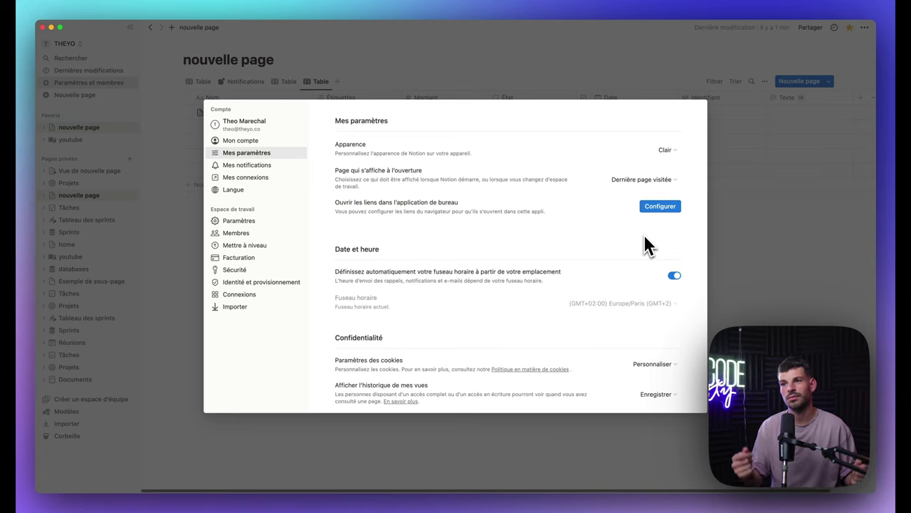
pyautogui.scroll(-1, 626, 277)
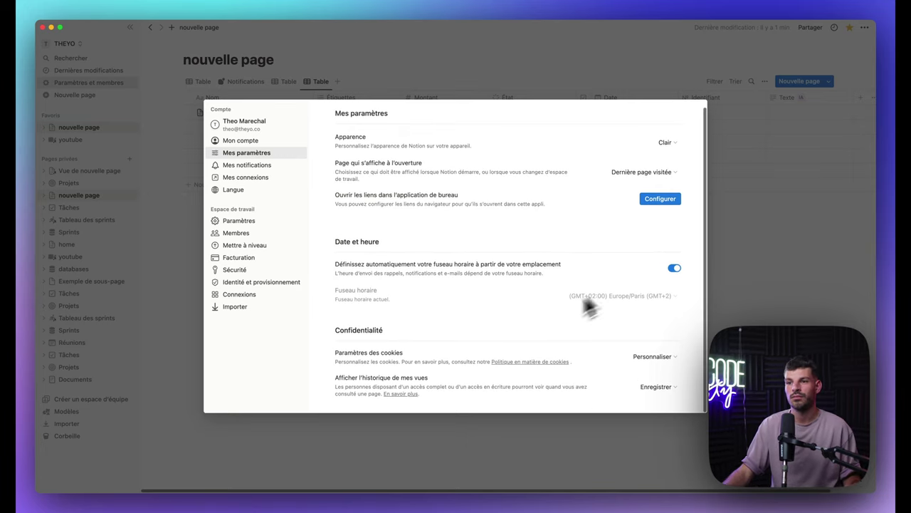
# Review the account profile and security settings and the available data import sources, and close the settings.
pyautogui.click(226, 141)
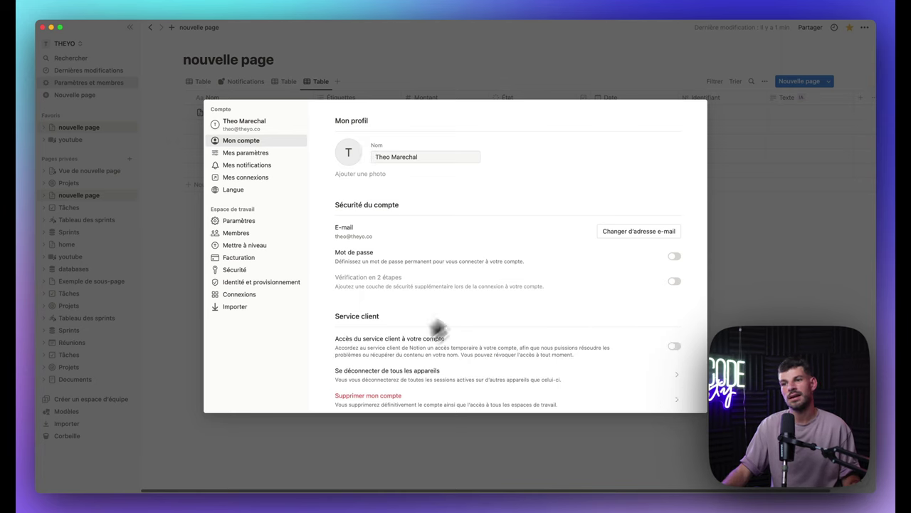
pyautogui.scroll(-1, 397, 320)
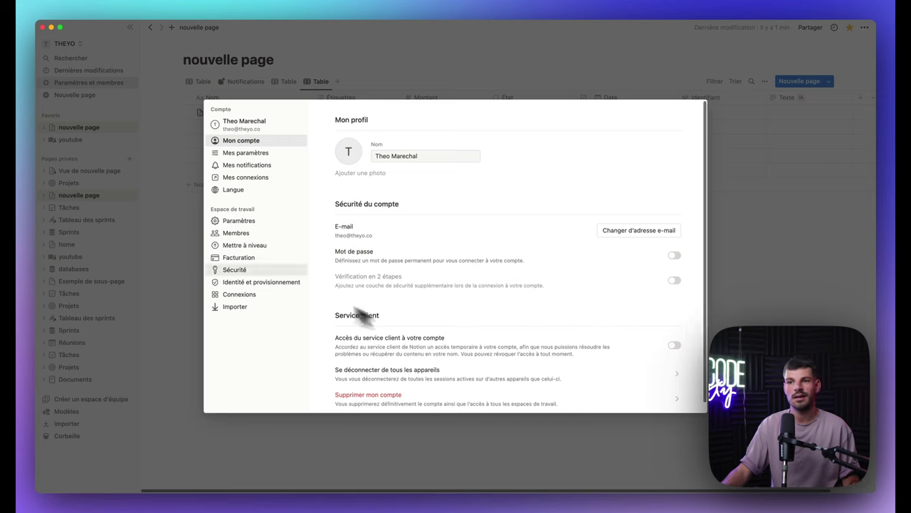
pyautogui.click(268, 311)
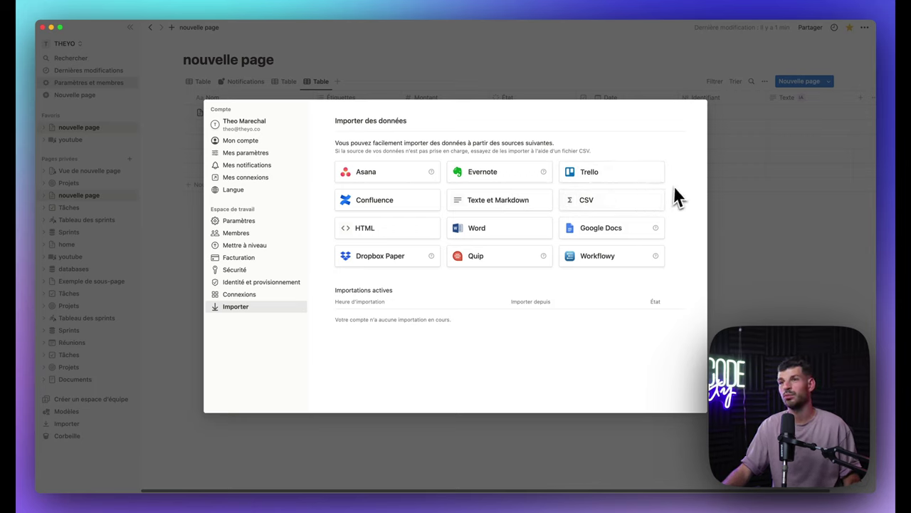
pyautogui.click(786, 271)
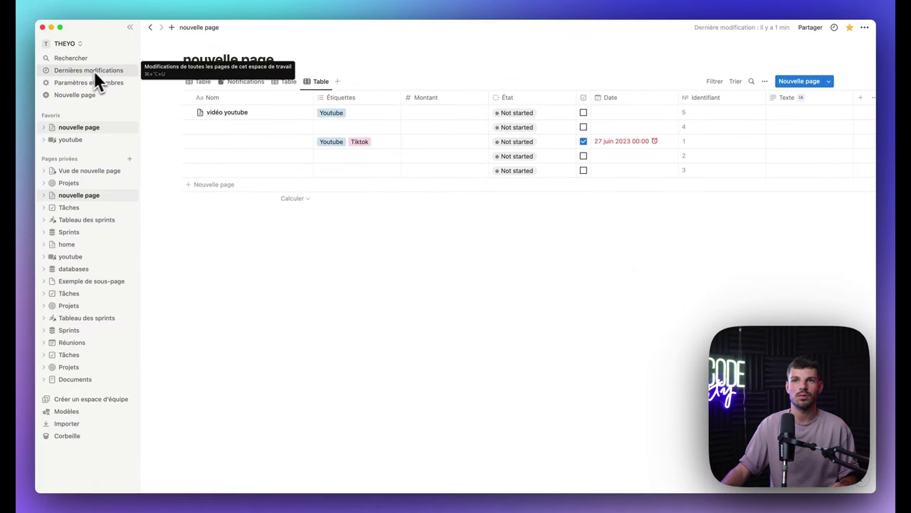